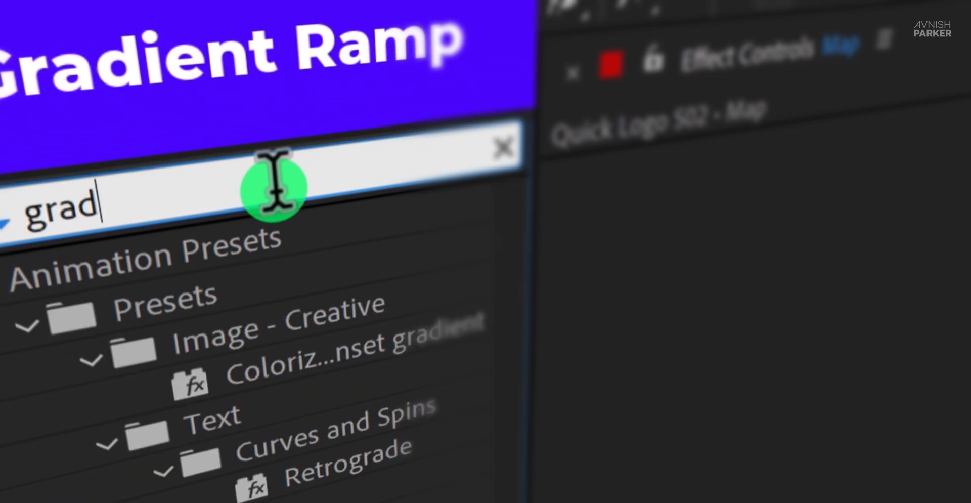
left_click_drag(84, 185, 47, 172)
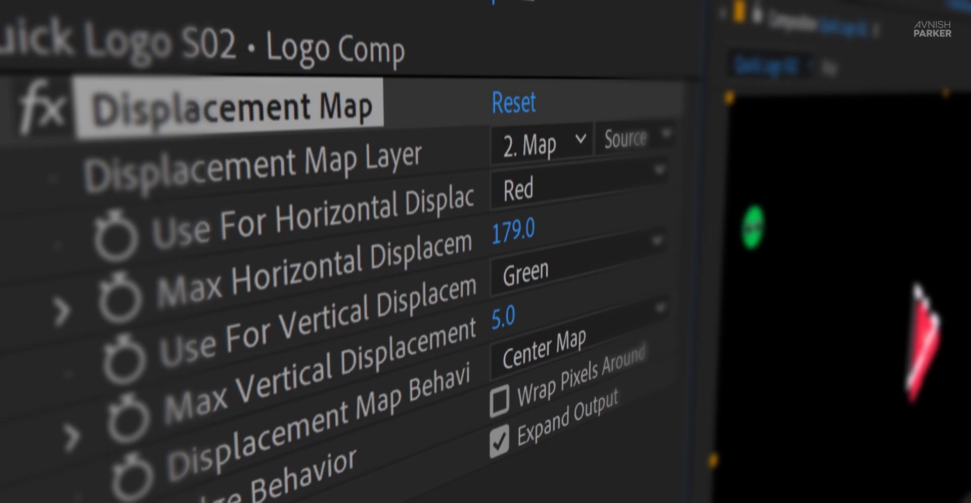
left_click_drag(516, 229, 485, 229)
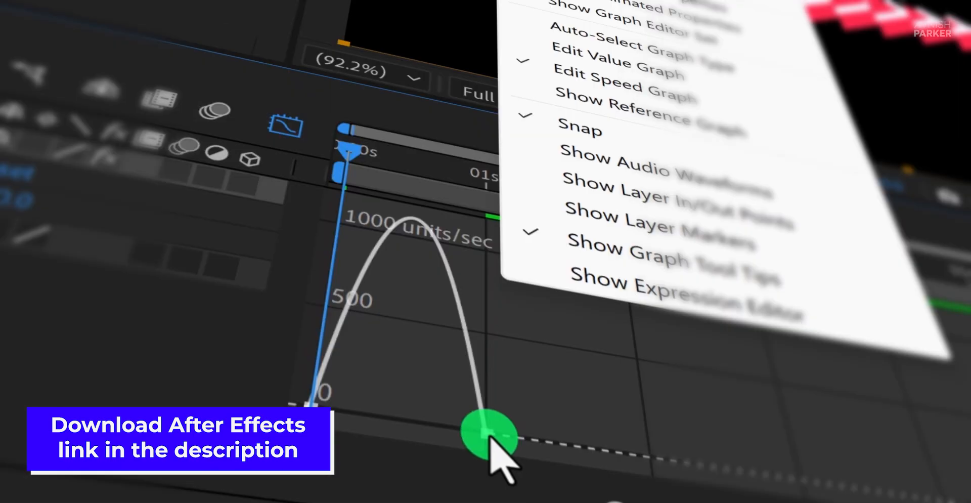
left_click(487, 434)
left_click_drag(442, 427, 420, 423)
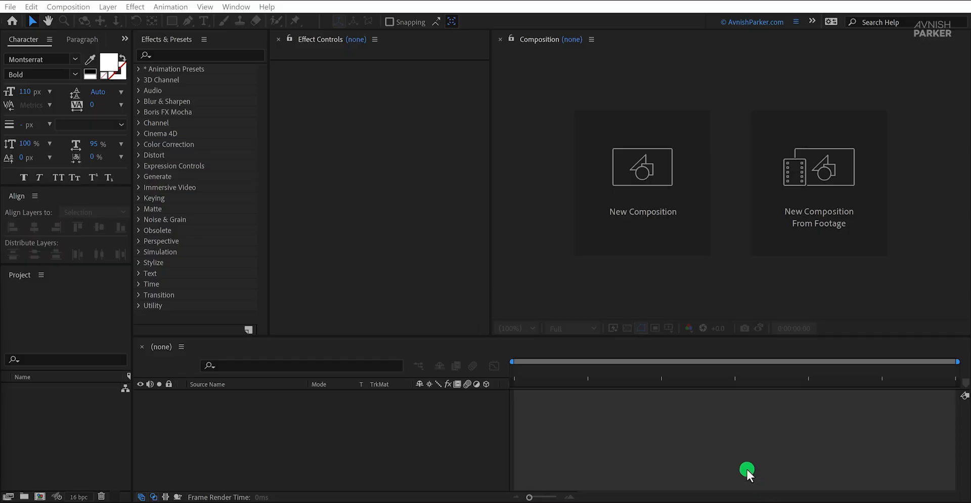
Step: Create a 1920 x 1080, 30 fps, 10-second composition named Quick Logo S02
left_click(642, 242)
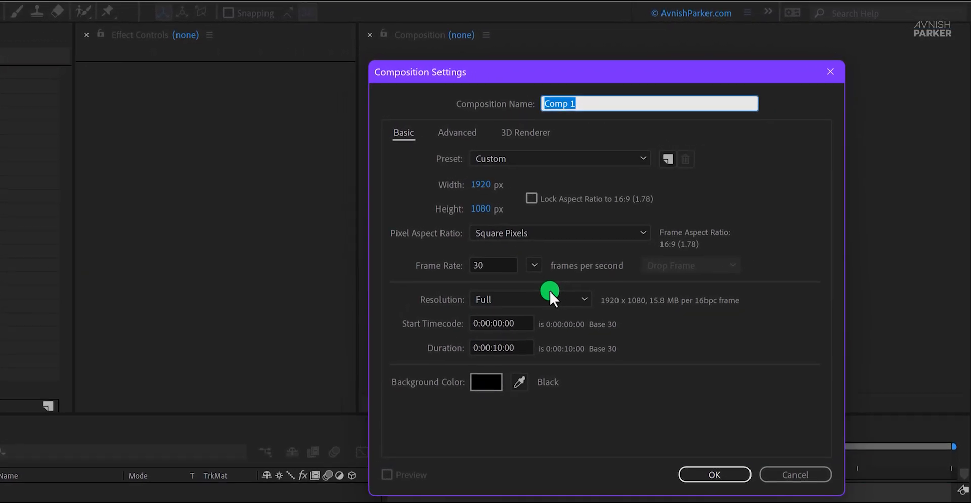
type("Quick Logo S02")
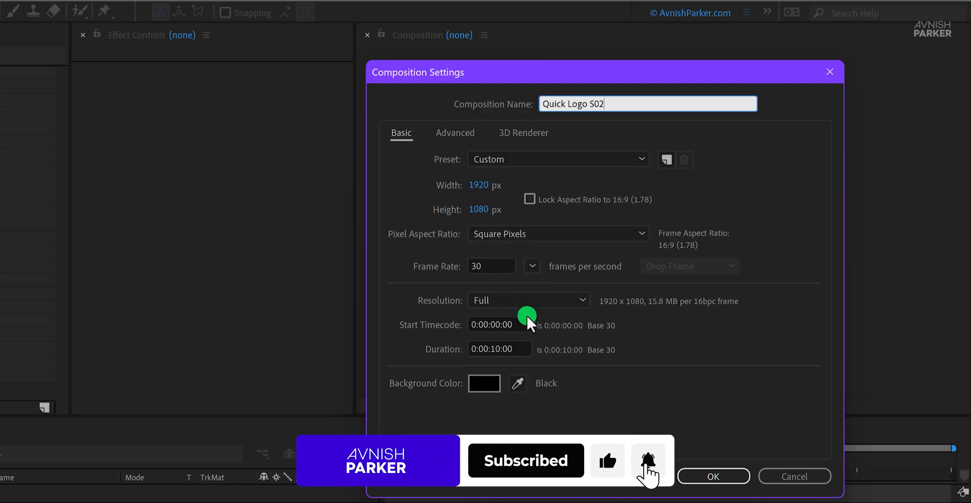
left_click(694, 478)
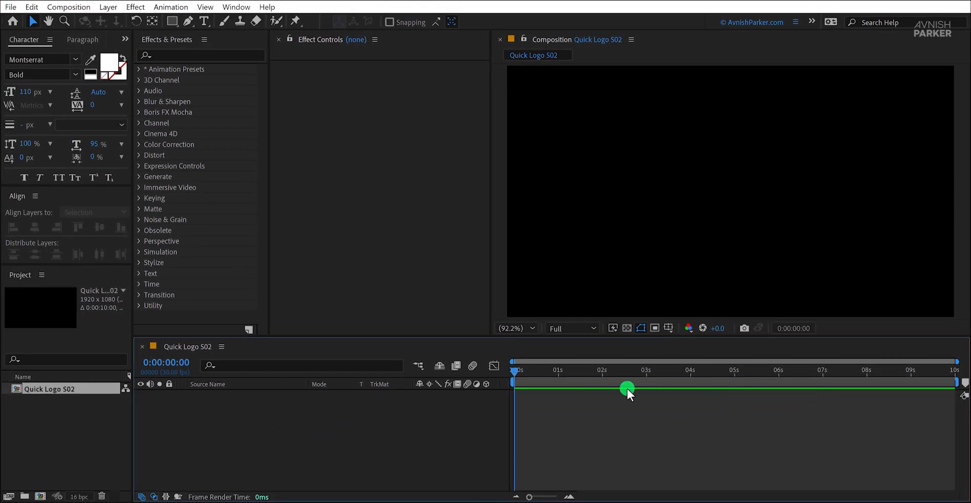
Step: Add a black 1920 x 1080 solid layer named Map to the composition
right_click(309, 422)
mouse_move(374, 268)
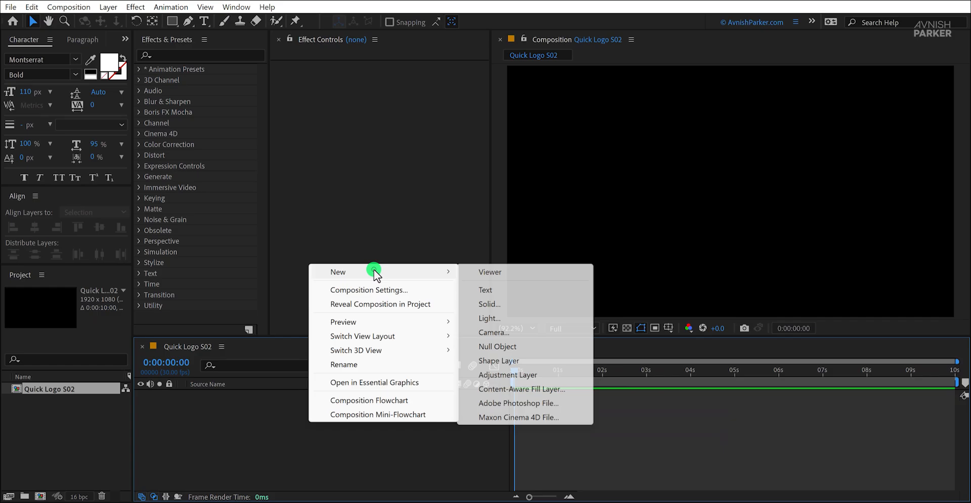
left_click(510, 305)
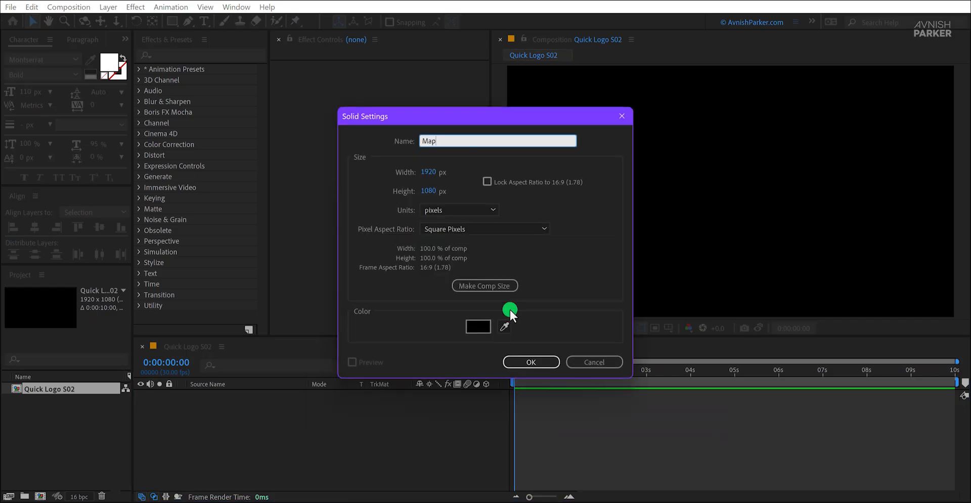
key("Return")
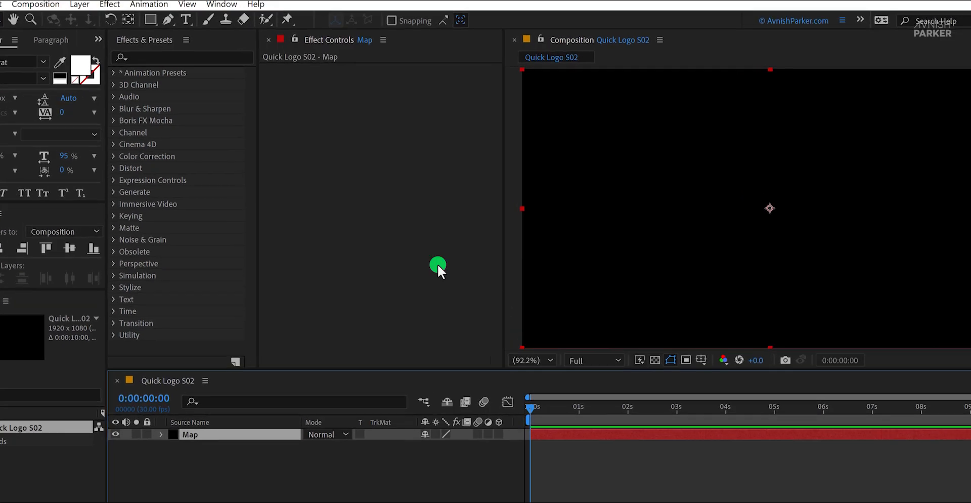
Step: Apply Gradient Ramp to the Map solid and run it horizontally, from about 1.4, 545.4 at the left edge to about 1922.9, 547.6 at the right
left_click(186, 58)
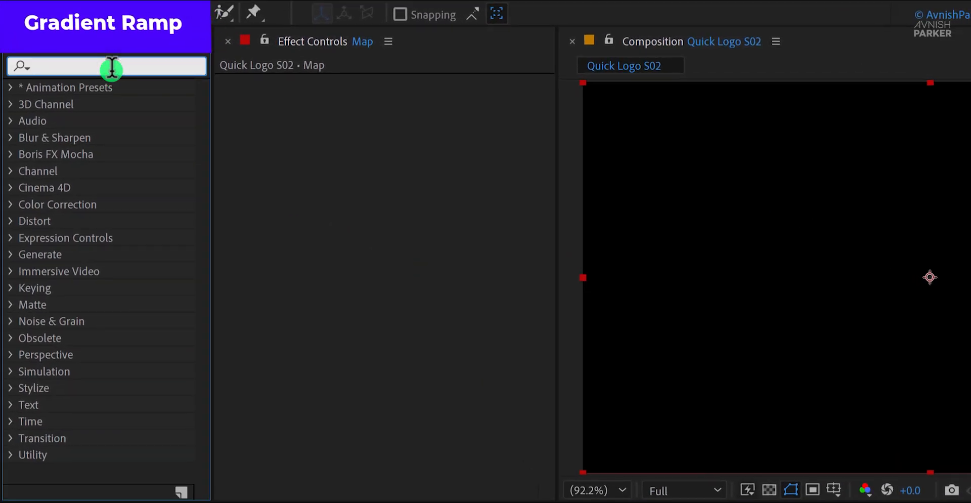
type("grad")
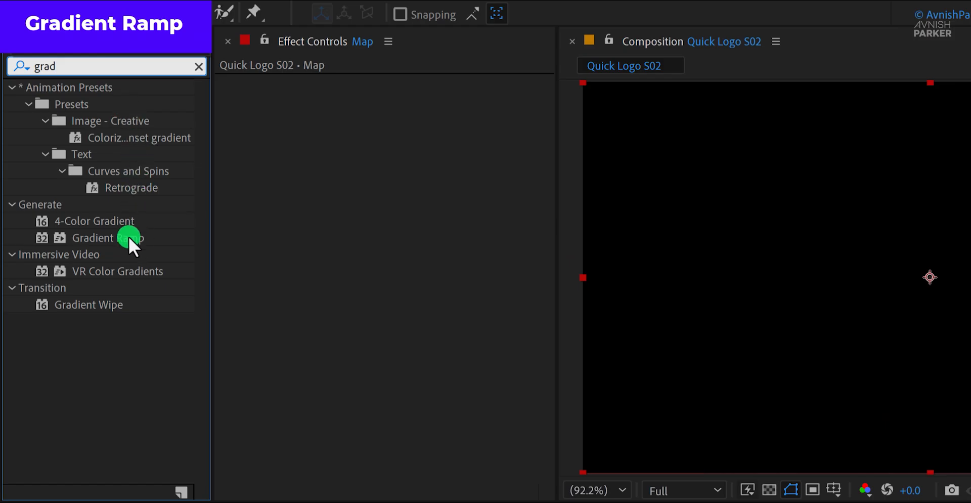
left_click_drag(128, 236, 334, 253)
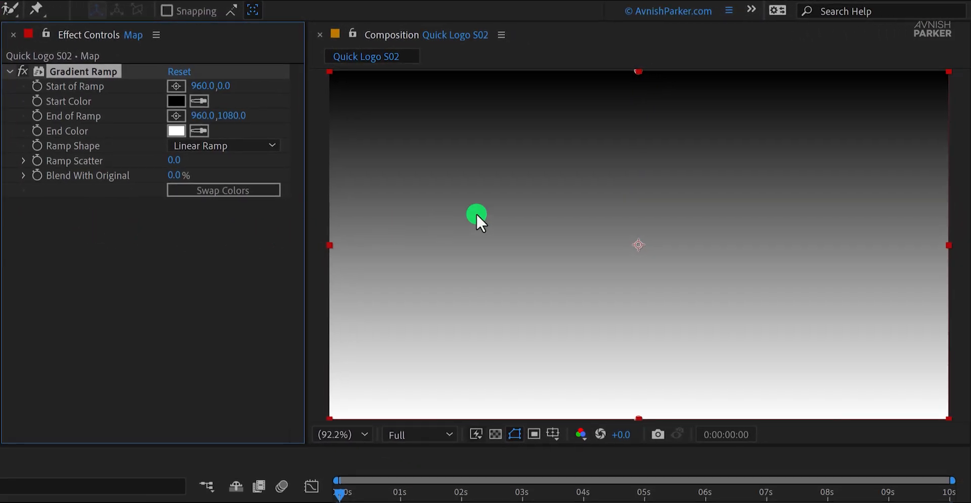
left_click_drag(644, 71, 331, 247)
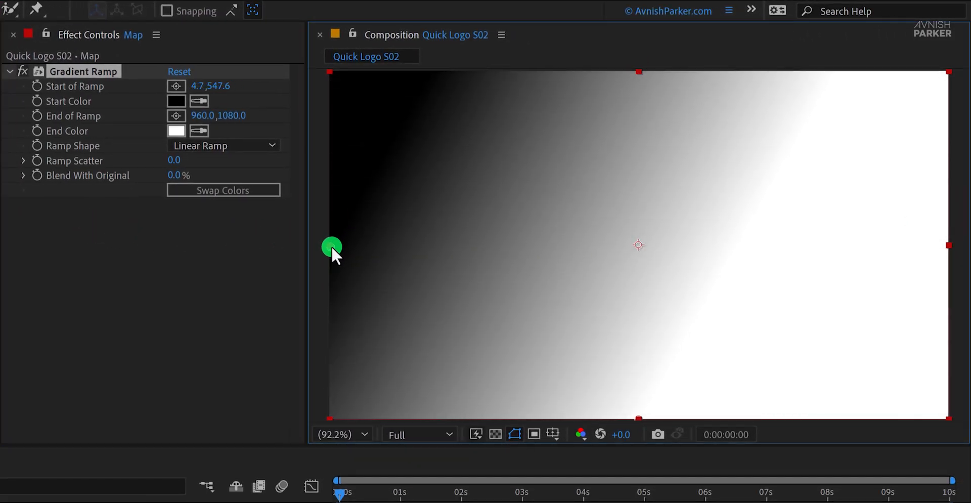
left_click_drag(640, 420, 950, 245)
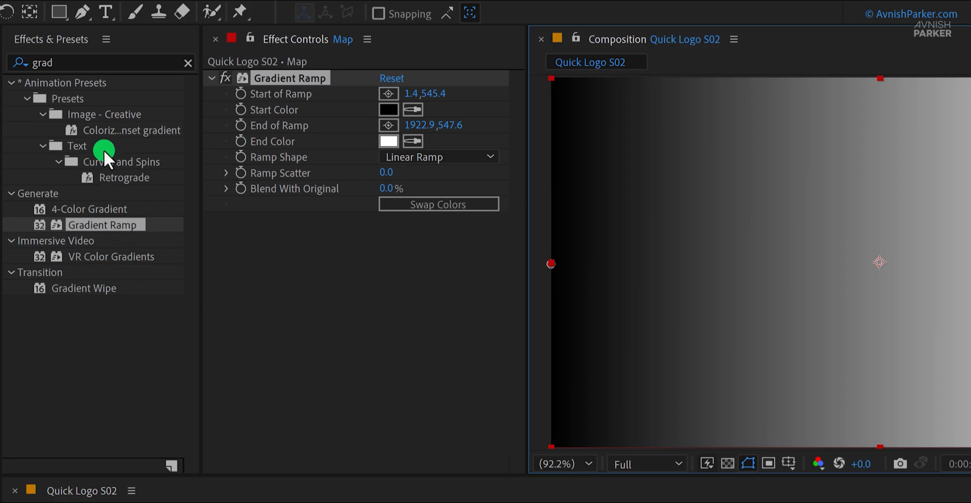
Step: Apply the Mosaic effect to the Map solid and set its Horizontal Blocks to 20
left_click(81, 58)
type("mos")
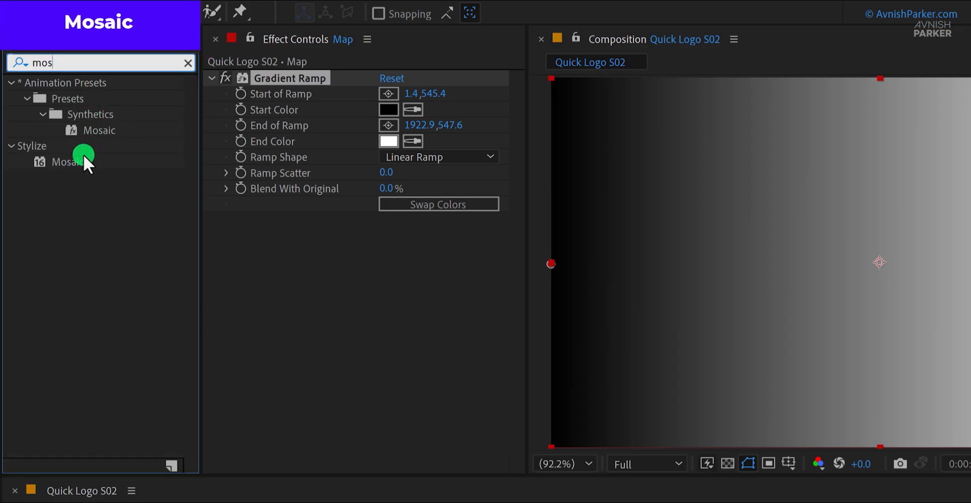
left_click_drag(83, 155, 294, 270)
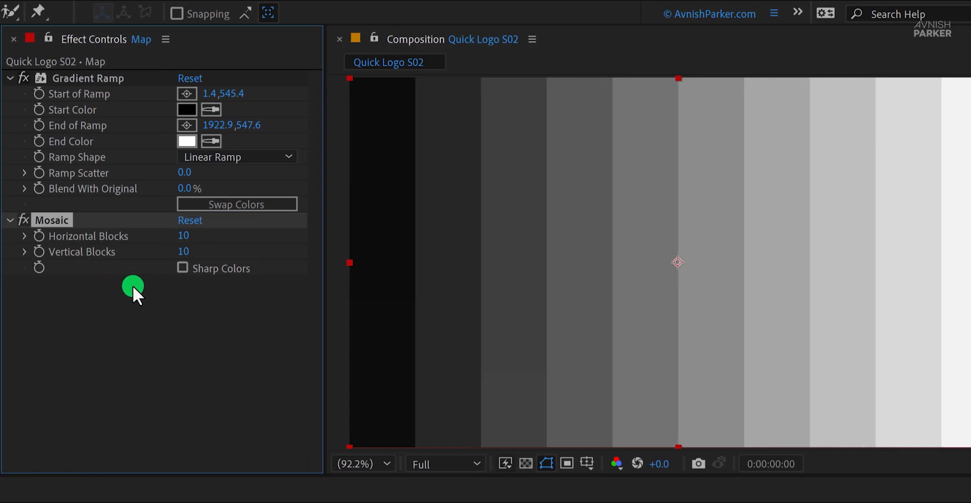
type("20")
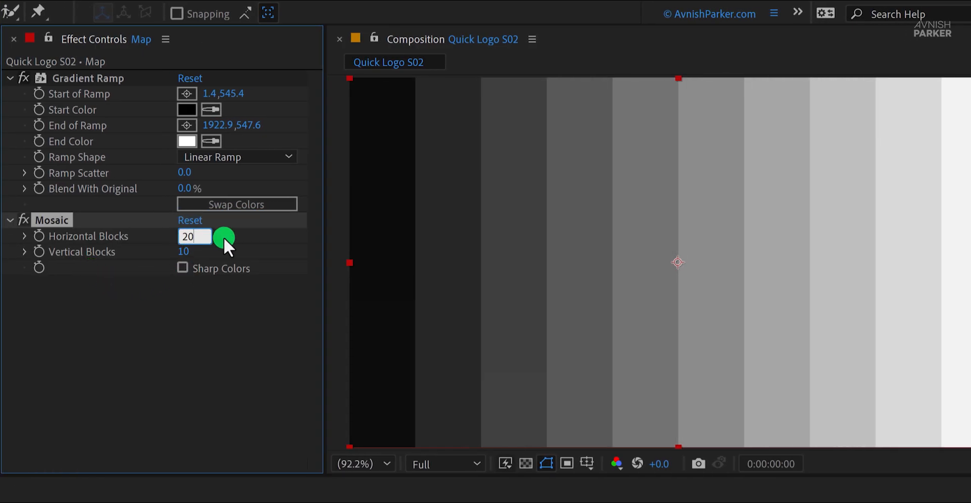
key("Return")
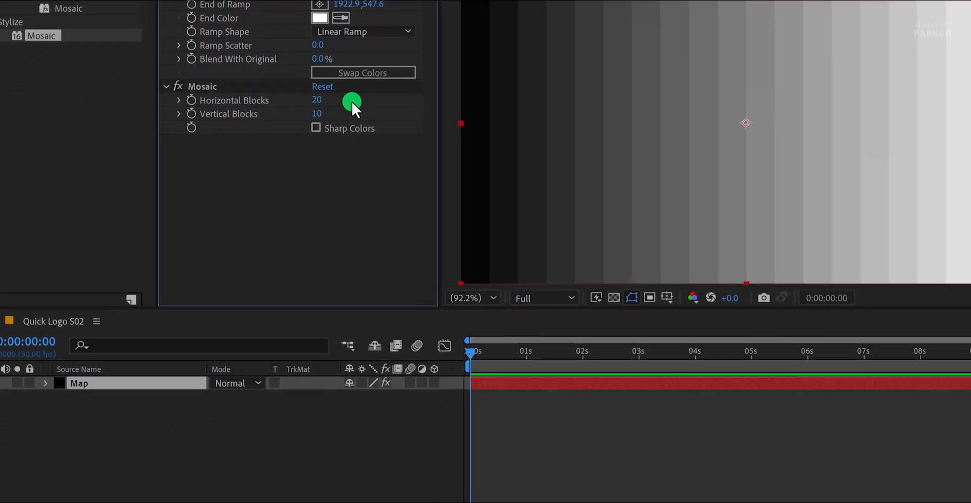
Step: Pre-compose the Map layer as Map, moving all attributes into the new composition, and hide the resulting layer
right_click(120, 365)
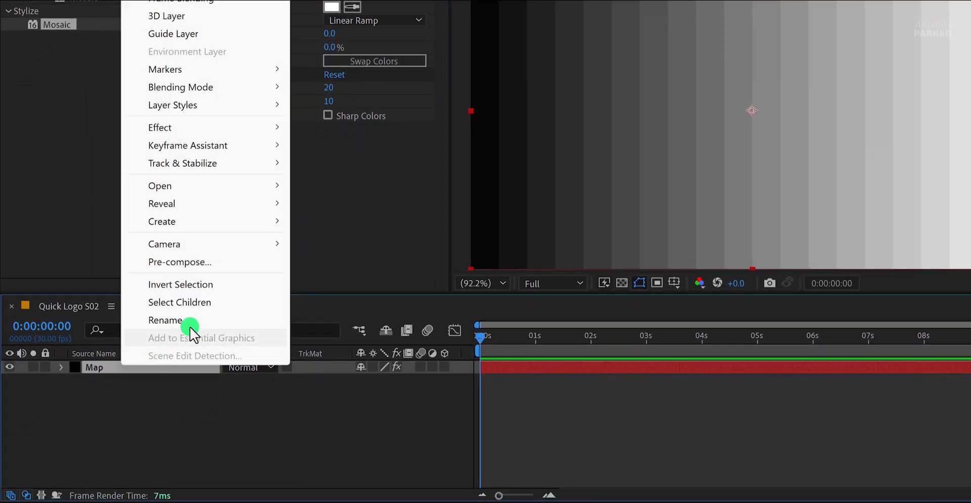
left_click(205, 264)
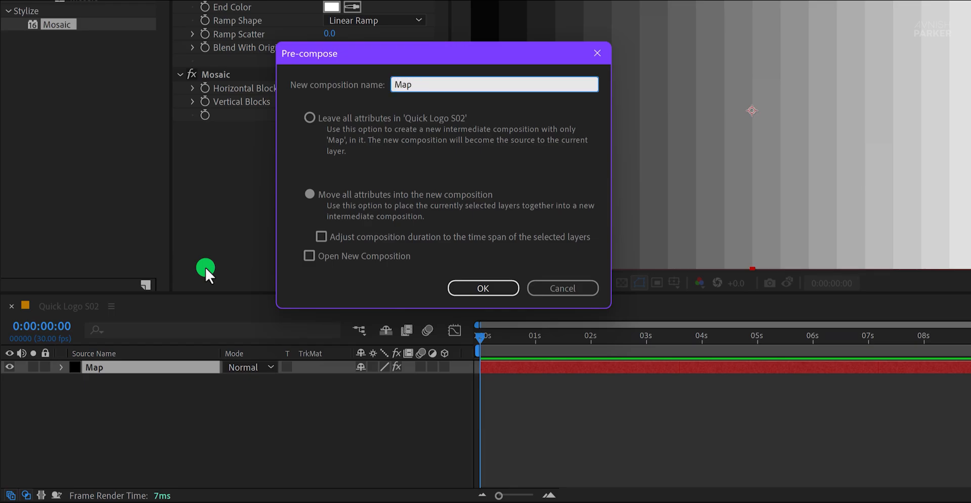
left_click(317, 196)
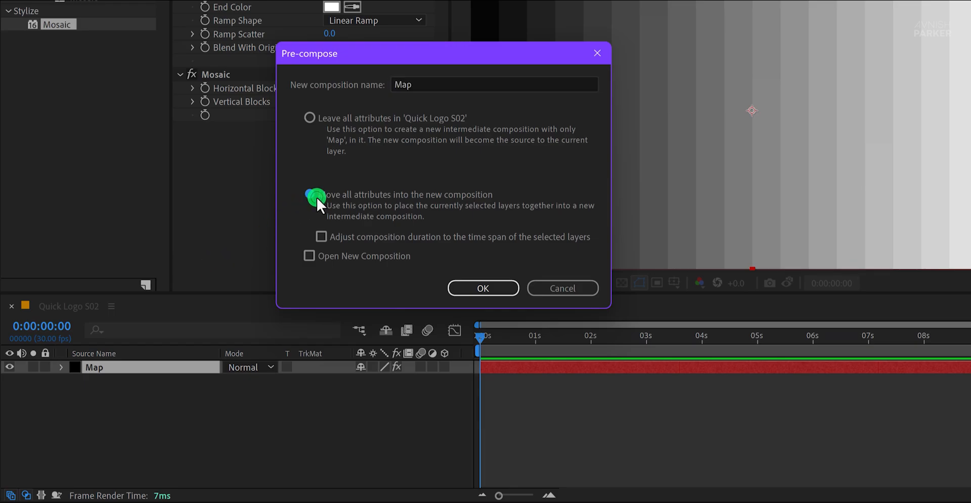
left_click(461, 284)
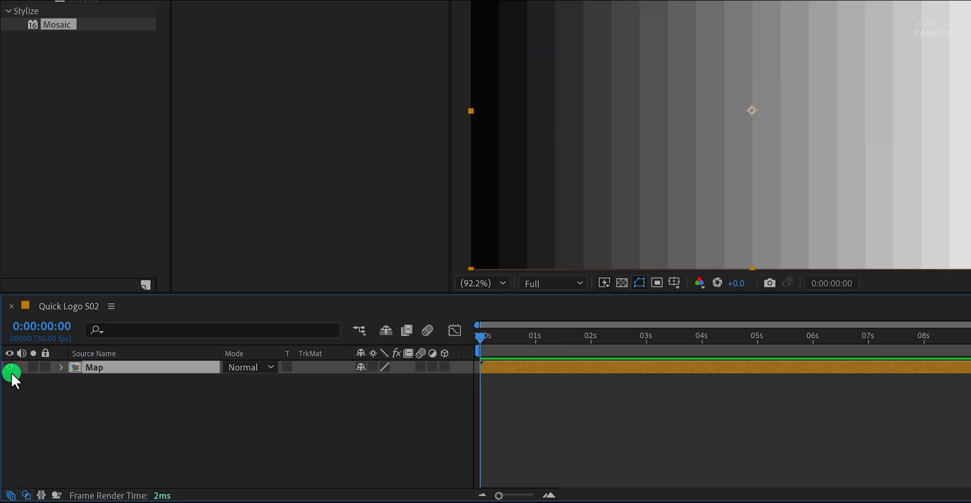
left_click(10, 368)
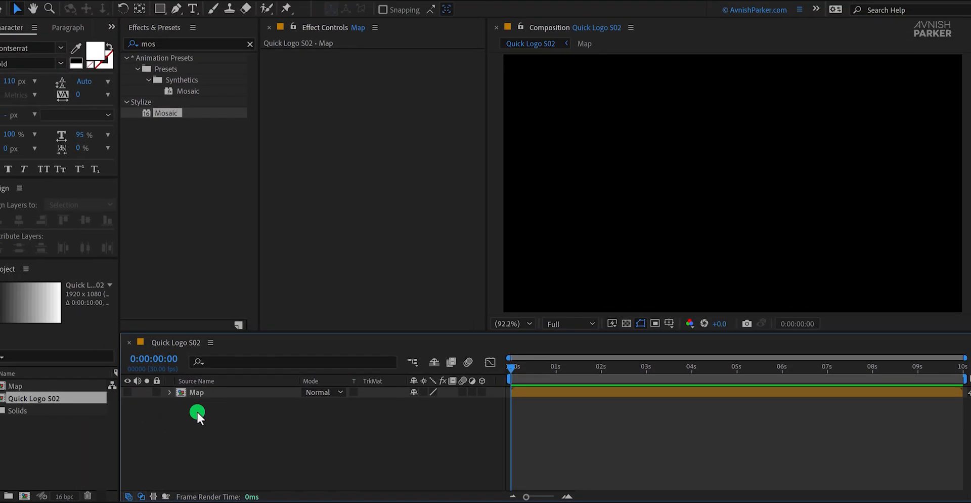
Step: Place MusicBox Logo.png above the Map layer and scale it down to 28%
left_click_drag(1, 379, 238, 424)
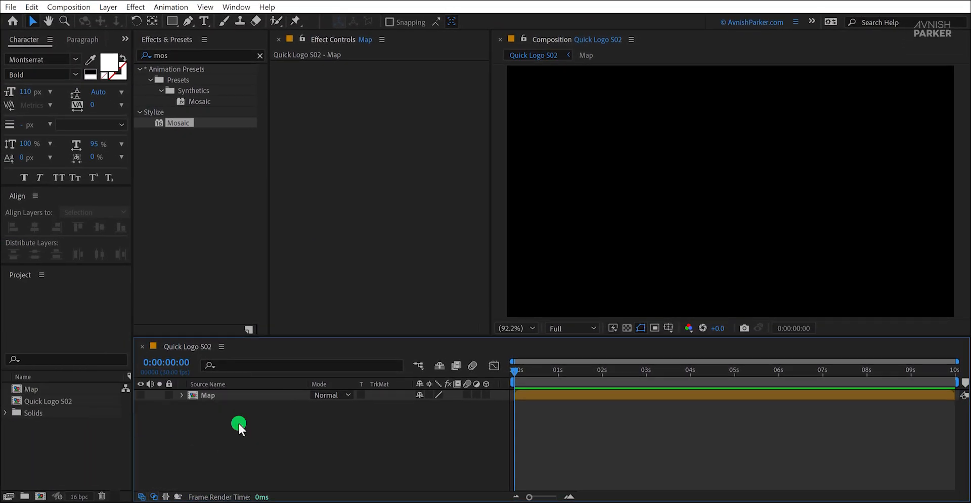
key("s")
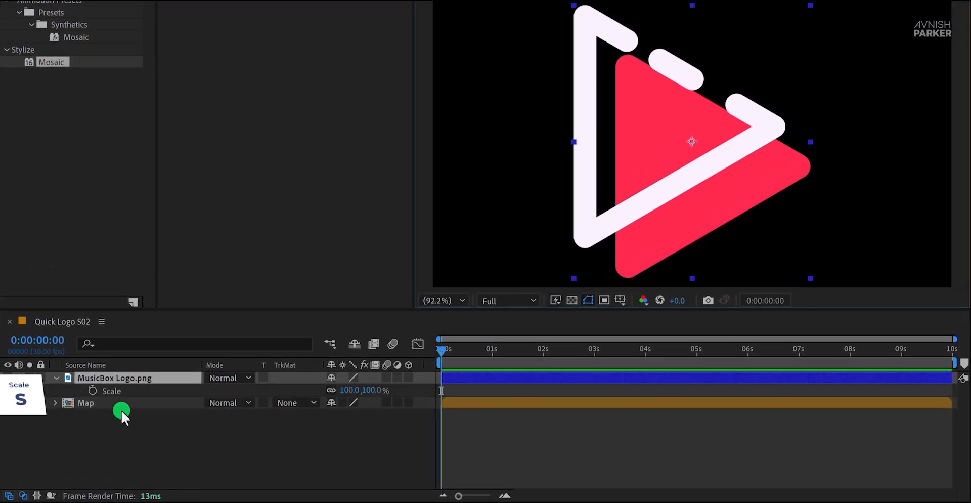
left_click_drag(368, 393, 332, 404)
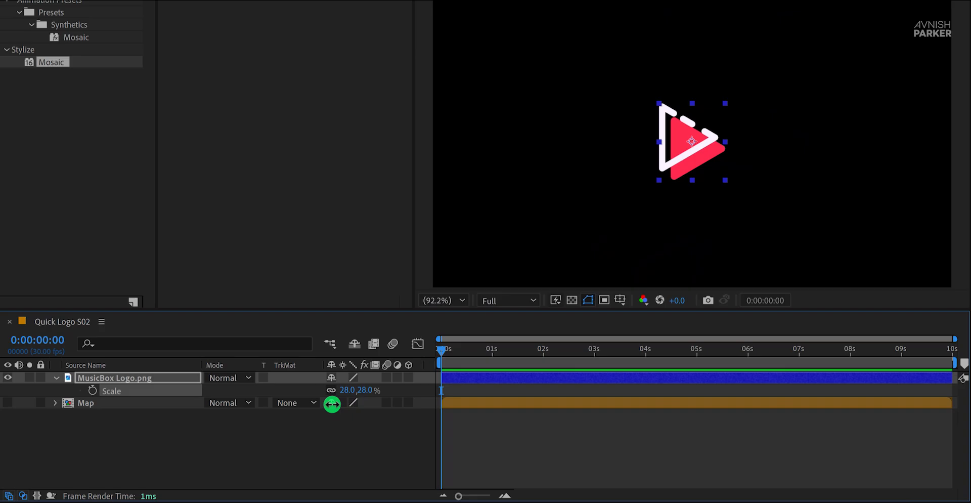
Step: Pre-compose the logo layer as Logo Comp, moving all attributes into the new composition
right_click(124, 378)
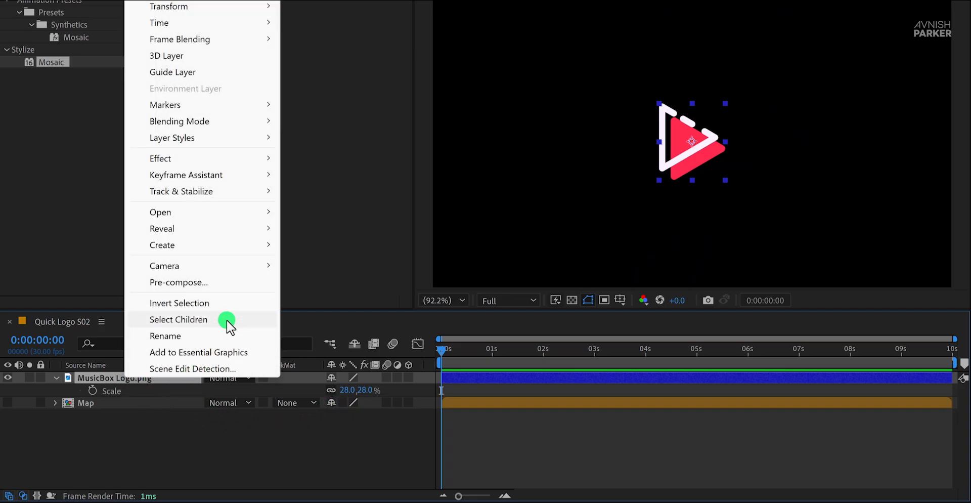
left_click(223, 286)
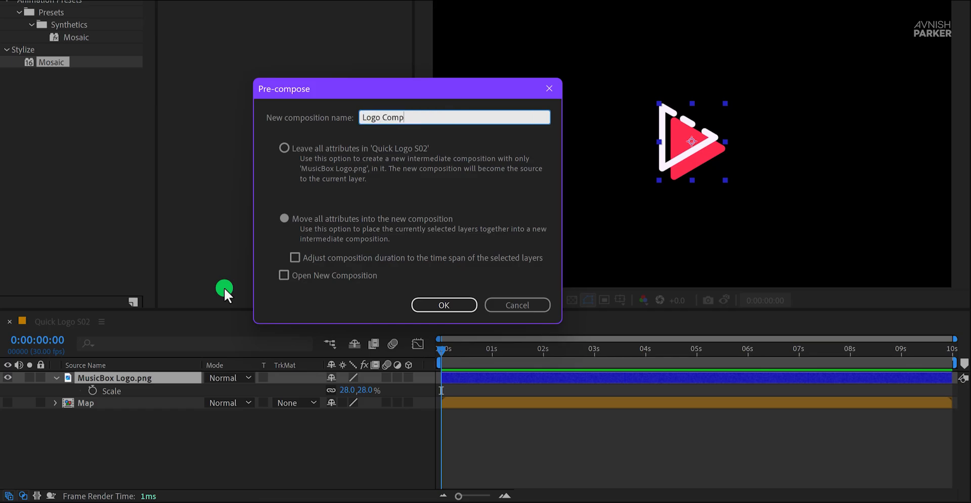
left_click(347, 222)
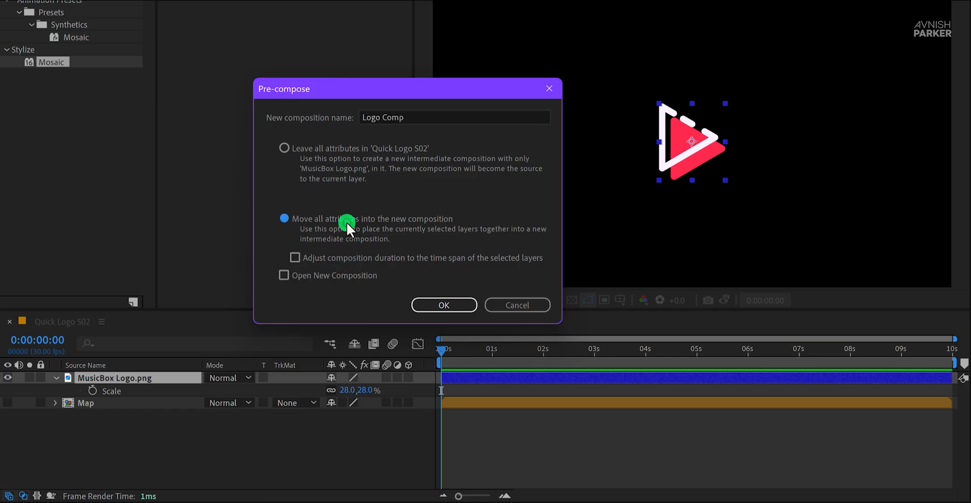
left_click(423, 304)
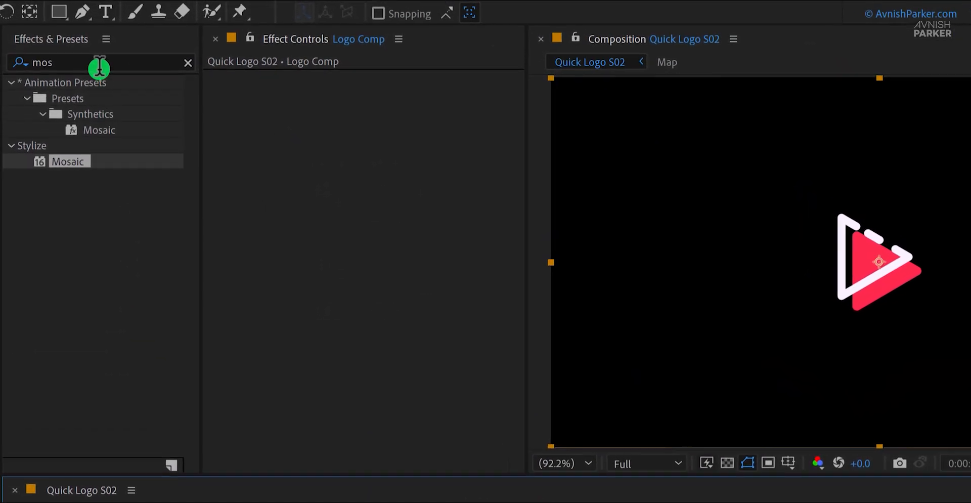
Step: Find the Displacement Map effect and apply it to the Logo Comp layer
left_click(99, 65)
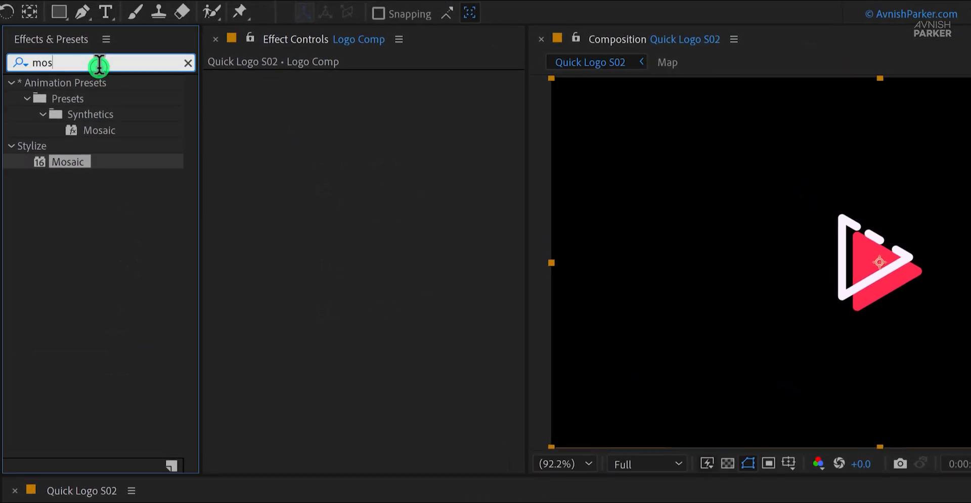
type("dis")
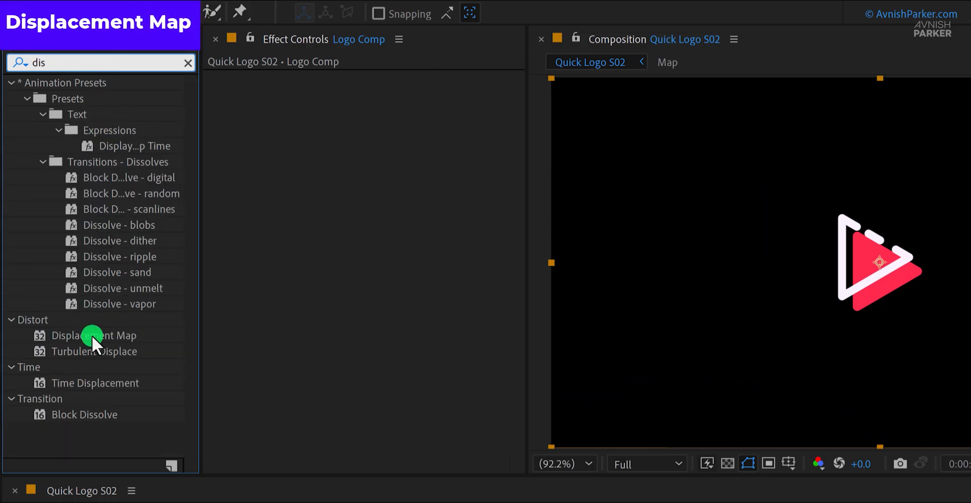
left_click_drag(92, 335, 253, 319)
Step: Use the Map layer as the displacement map source and set Max Horizontal Displacement to about -577
left_click(199, 89)
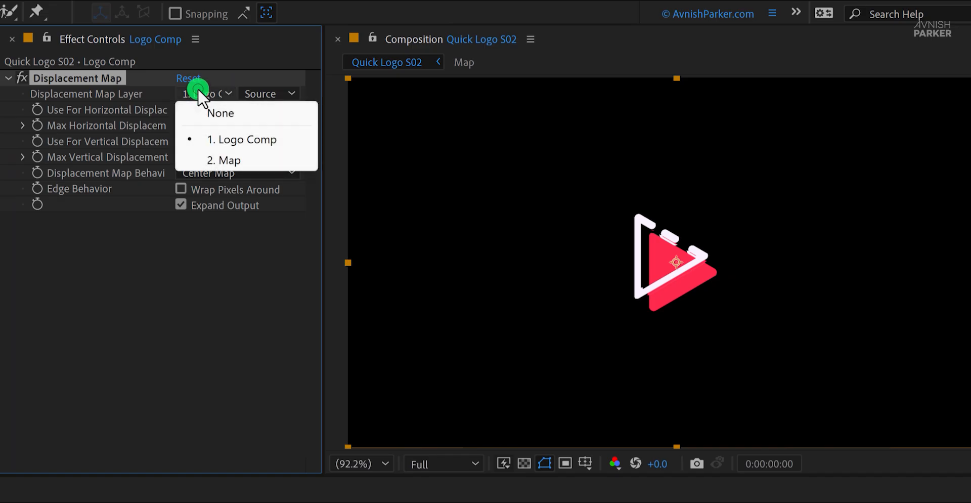
left_click(241, 157)
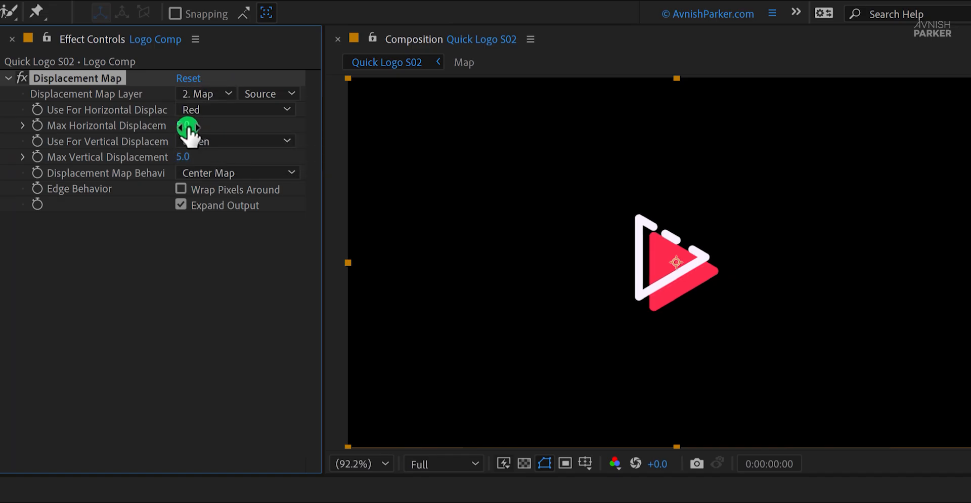
left_click_drag(188, 124, 320, 349)
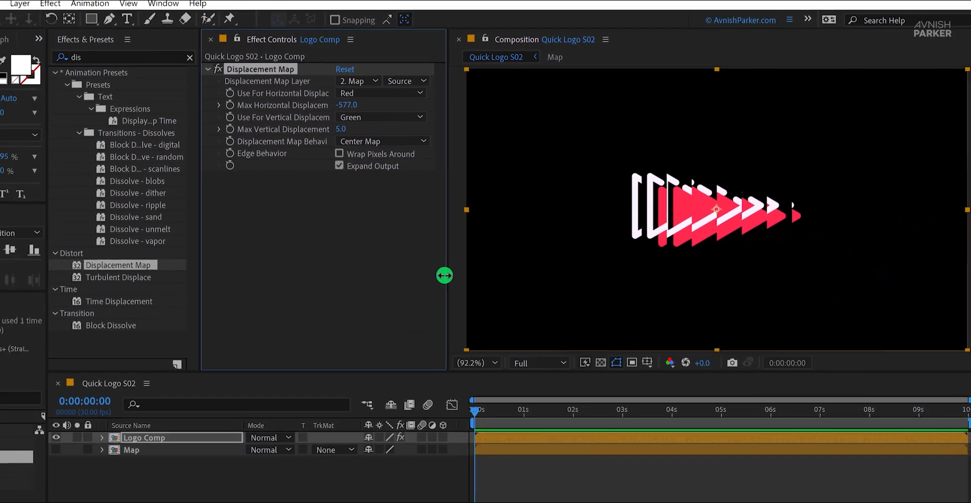
Step: Undo the trial displacement change and keyframe Max Horizontal Displacement at -600 on the first frame
key("ctrl+z")
left_click_drag(523, 369, 510, 378)
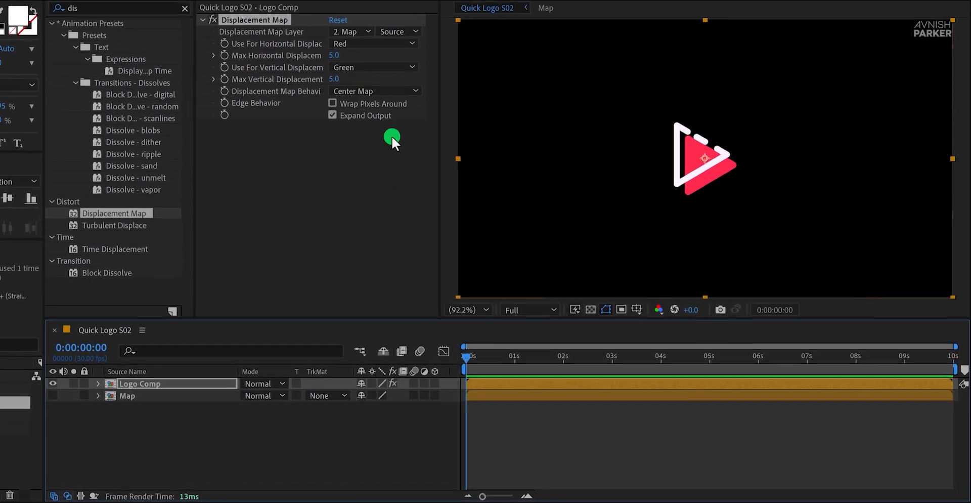
left_click(390, 92)
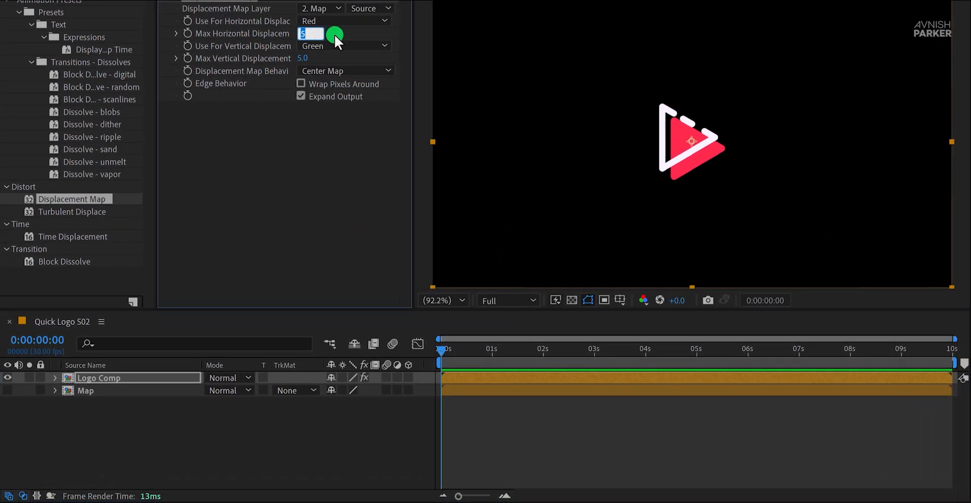
type("-600")
key("Return")
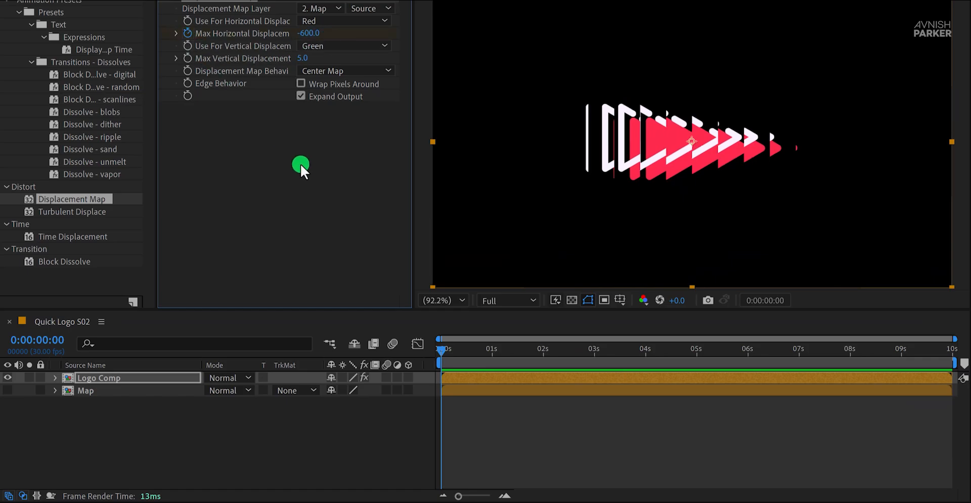
Step: Reveal the Logo Comp keyframes, set Max Horizontal Displacement to 0 at 1 second, and preview the animation
left_click_drag(462, 338, 492, 355)
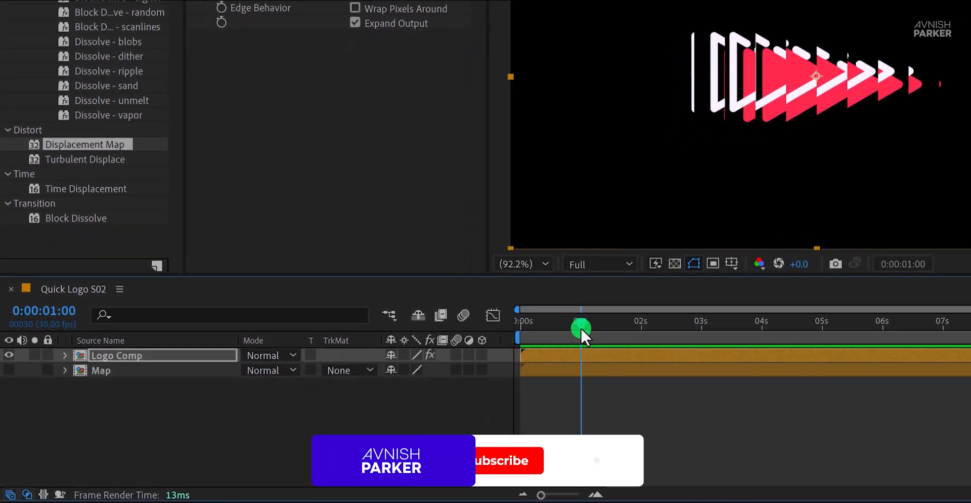
key("u")
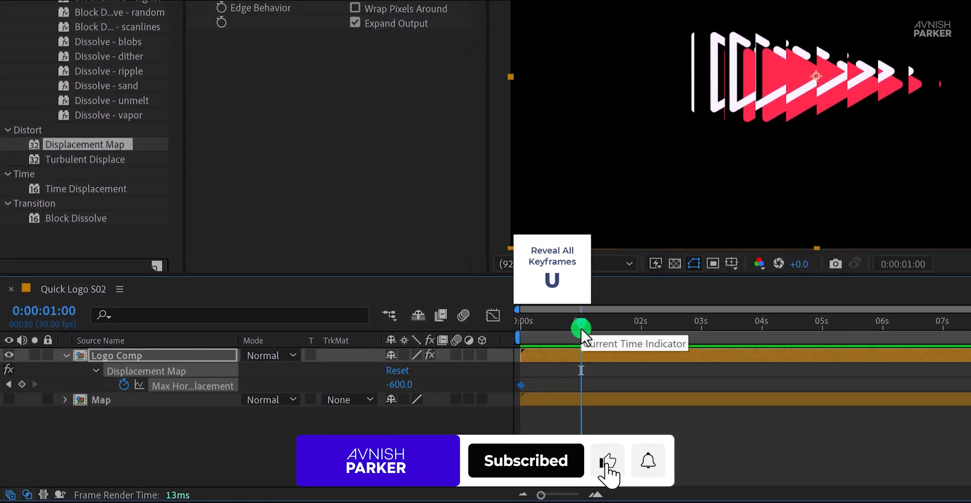
left_click(403, 384)
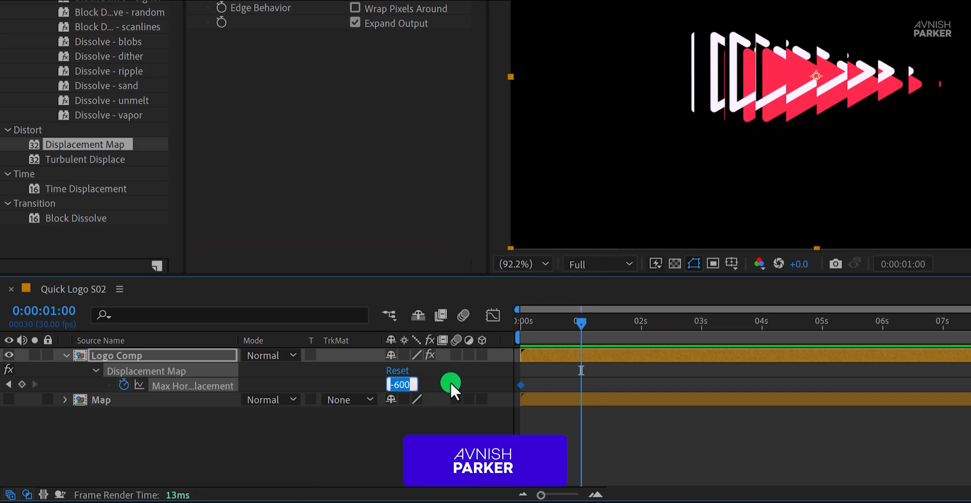
type("0")
key("Return")
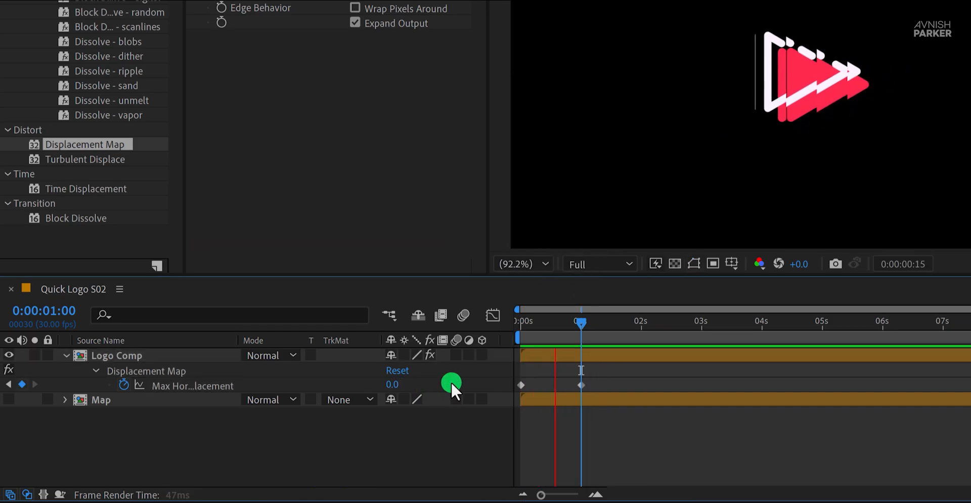
Step: Change the first Max Horizontal Displacement keyframe to -750 at 0 seconds and preview the result
left_click_drag(548, 319, 499, 330)
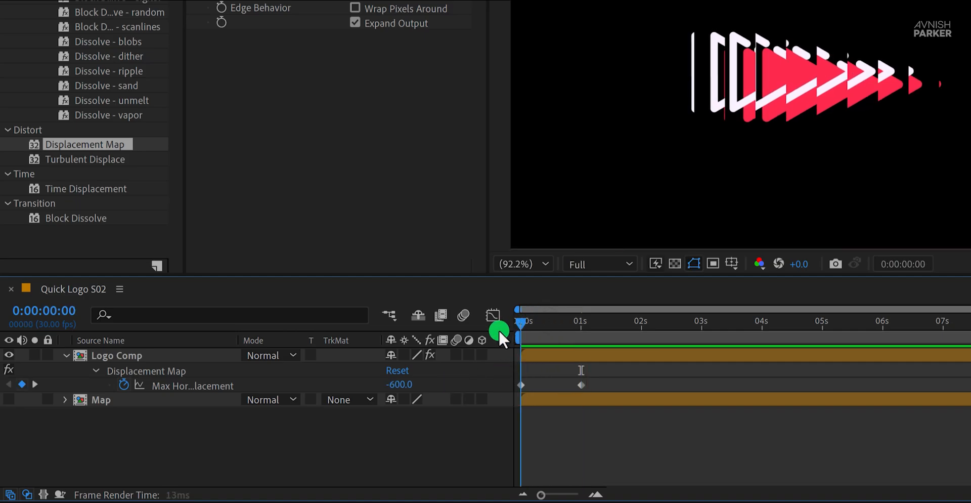
left_click_drag(411, 387, 394, 386)
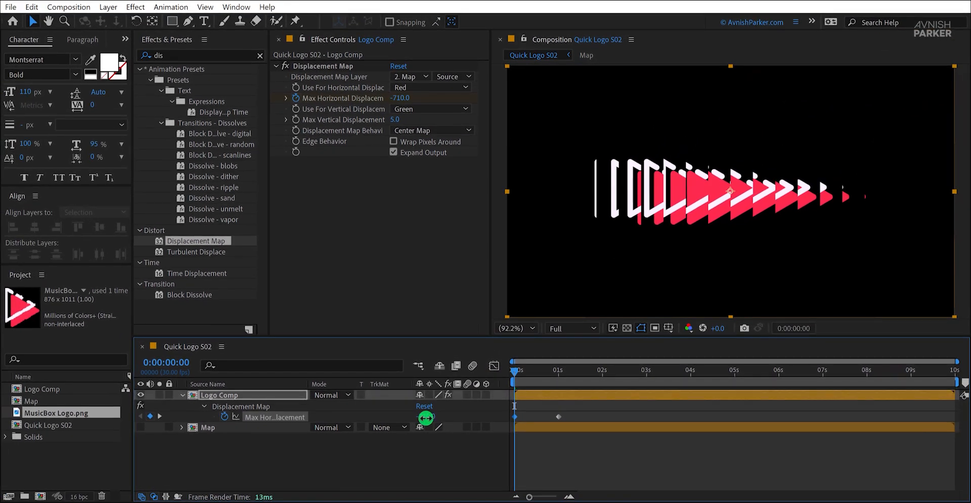
left_click_drag(425, 418, 420, 418)
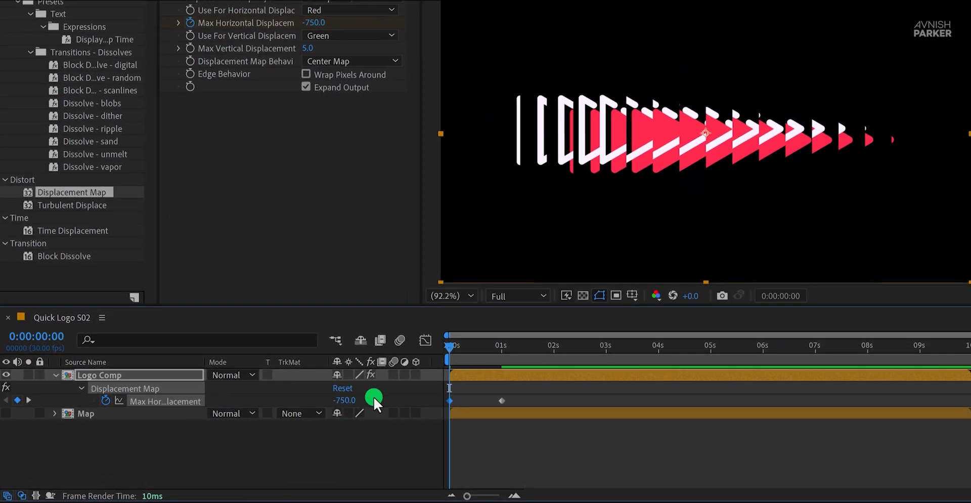
key("space")
Step: Apply Easy Ease to both Max Horizontal Displacement keyframes
left_click(451, 399)
left_click_drag(519, 391, 447, 408)
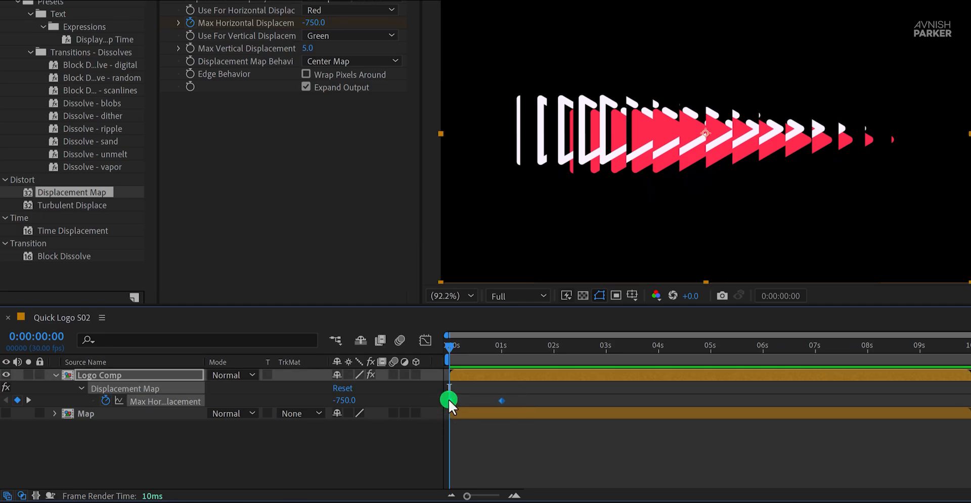
right_click(449, 403)
mouse_move(551, 390)
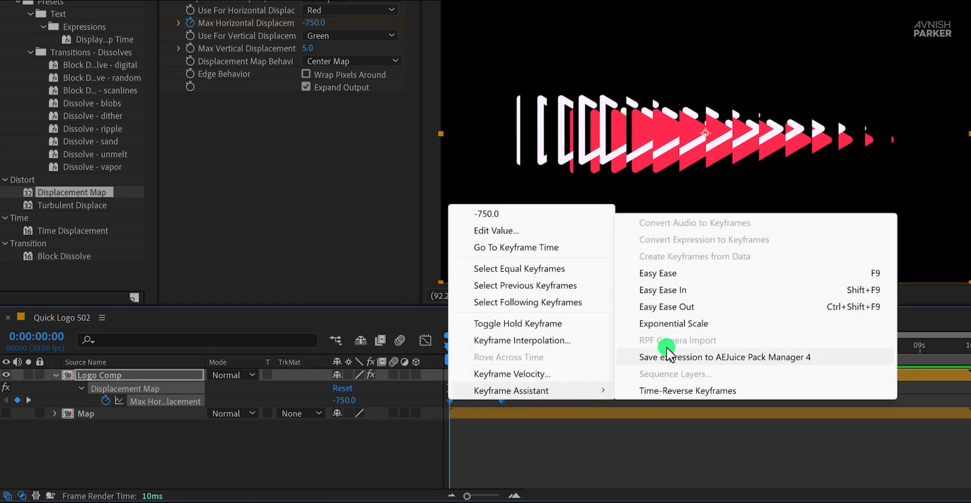
left_click(694, 273)
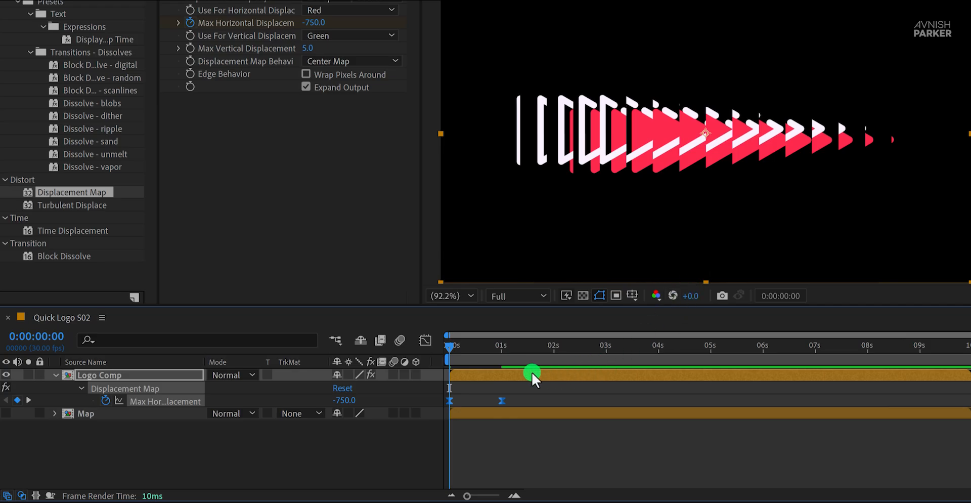
Step: Shape the Max Horizontal Displacement speed graph into a sharp central peak, preview it, and return to the layer timeline
left_click(423, 340)
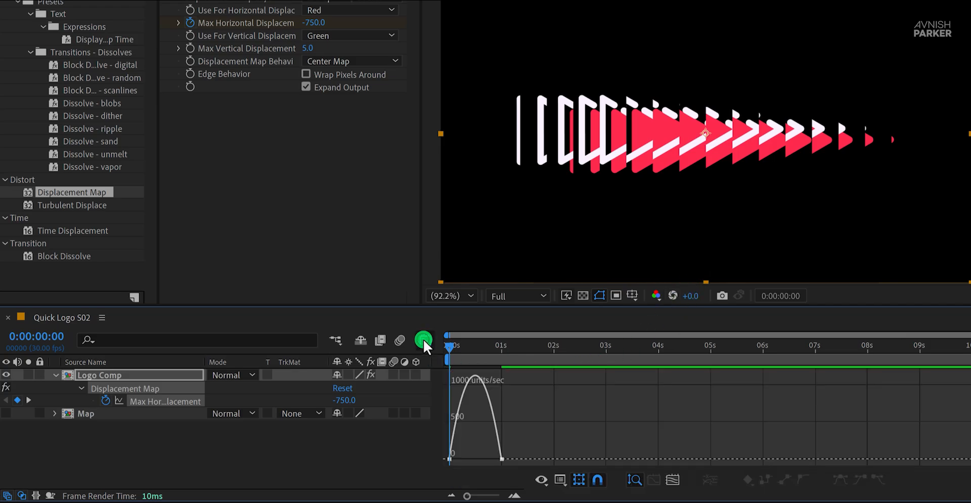
right_click(507, 400)
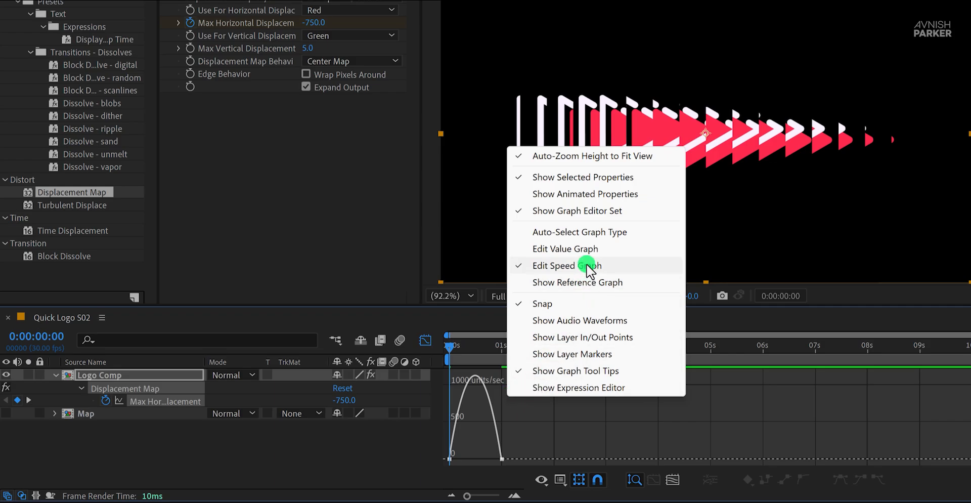
left_click(503, 458)
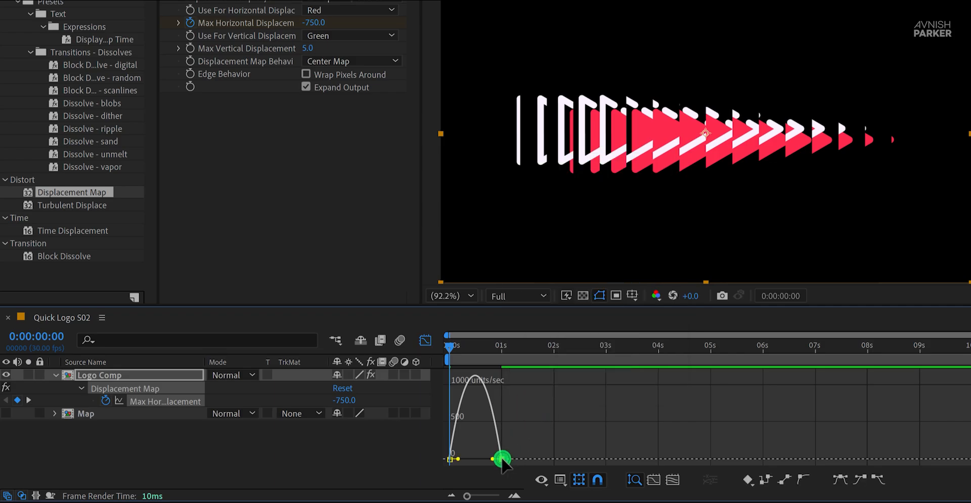
mouse_move(493, 458)
left_mouse_down()
mouse_move(461, 458)
mouse_move(481, 457)
left_mouse_up()
key("space")
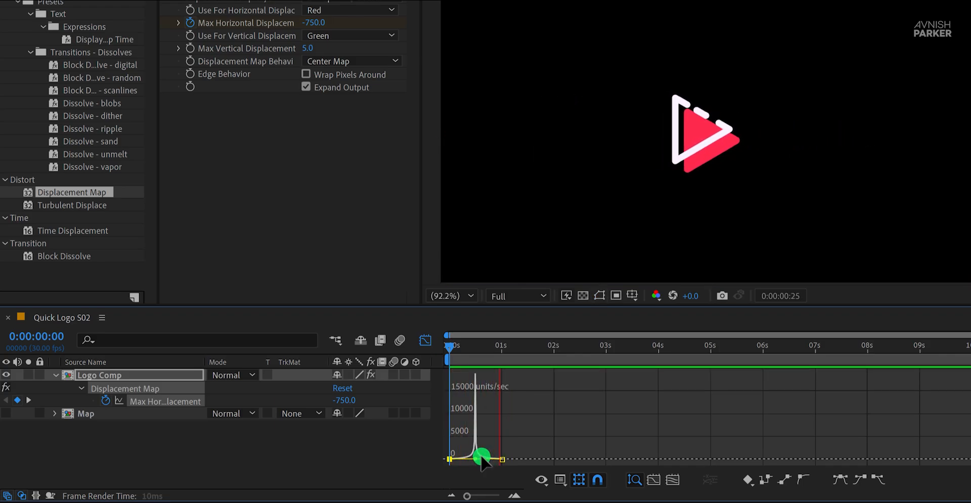
left_click(426, 342)
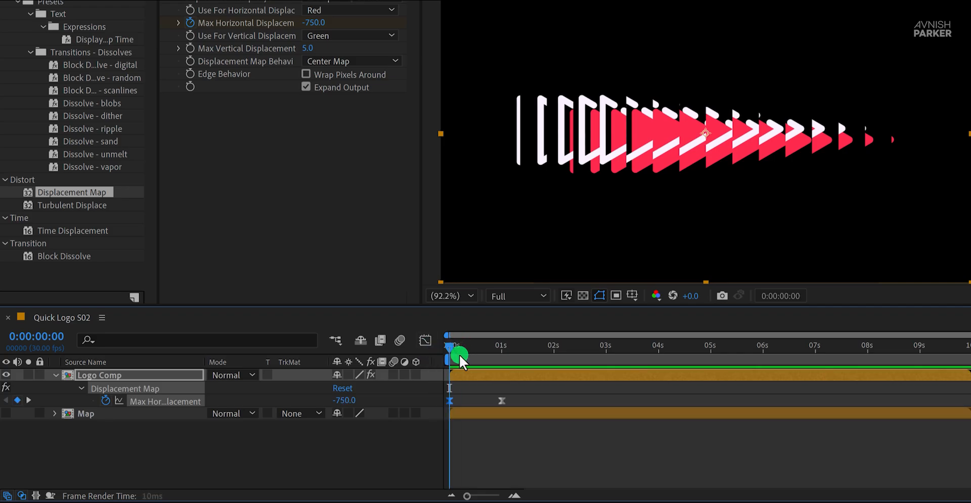
Step: Go back to the first frame, find the Venetian Blinds effect, and apply it to the Logo Comp layer
mouse_move(459, 354)
left_mouse_down()
mouse_move(482, 359)
mouse_move(444, 360)
left_mouse_up()
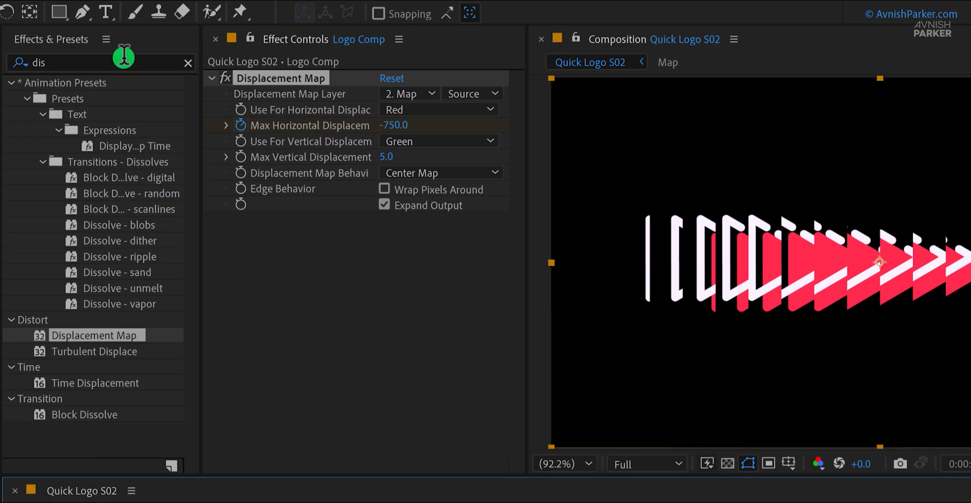
left_click(123, 56)
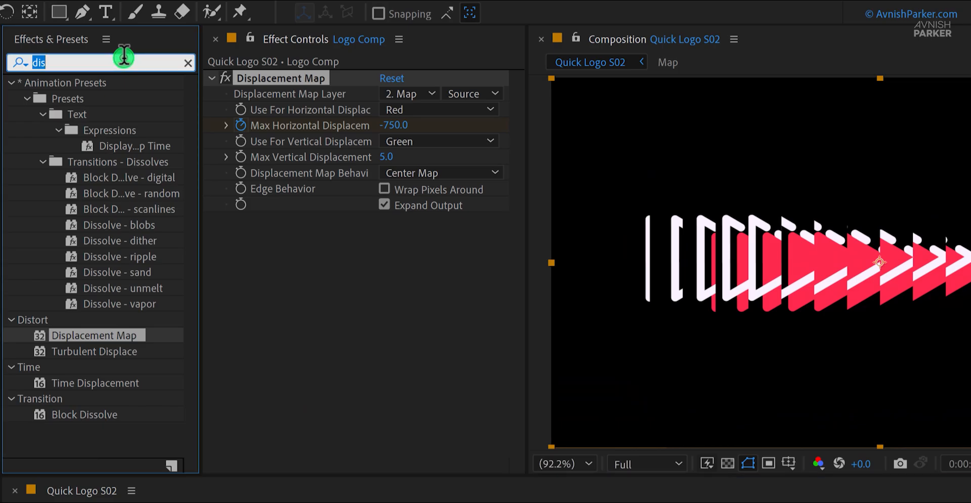
type("blin")
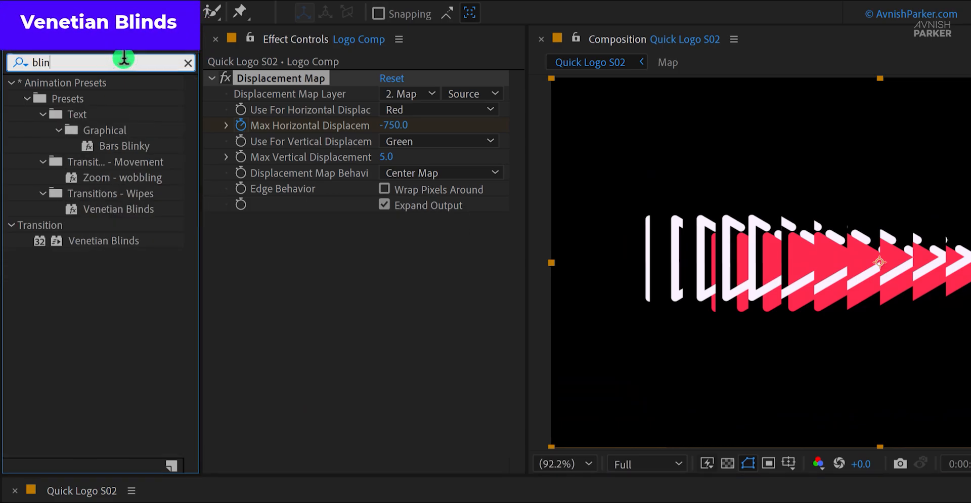
type("d")
left_click_drag(127, 167, 357, 286)
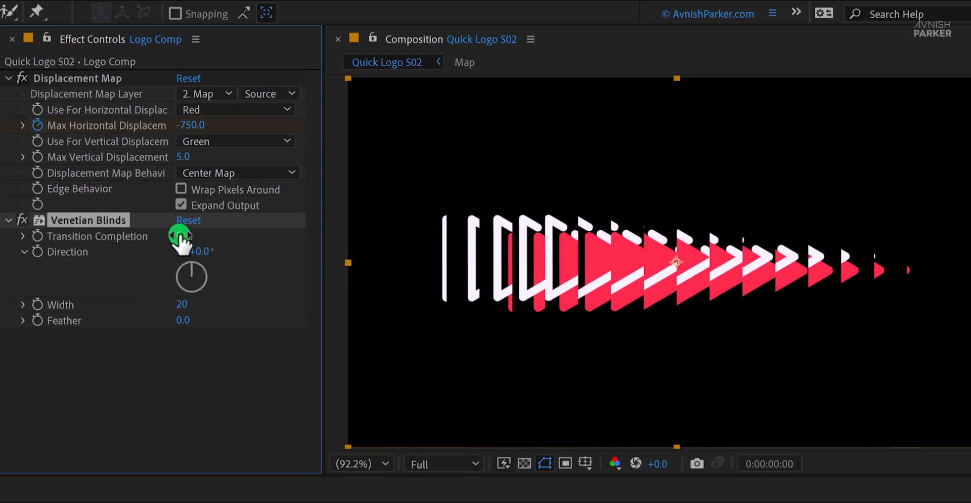
Step: Set the Venetian Blinds Width to 50 and keyframe Transition Completion at 100% on the first frame
left_click_drag(180, 236, 252, 238)
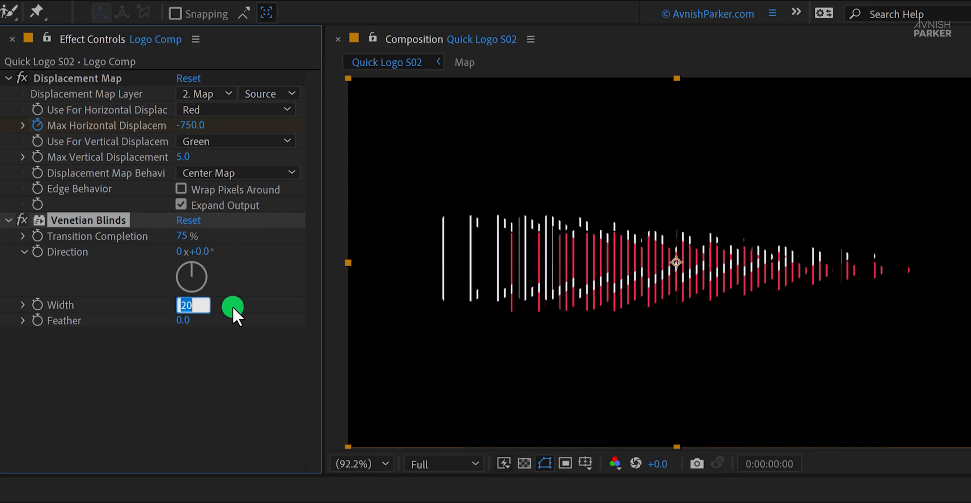
type("50")
key("Return")
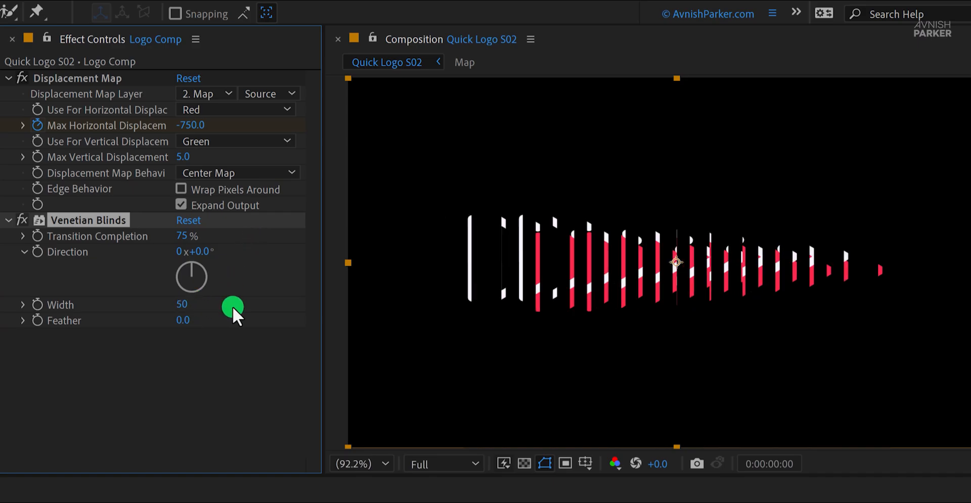
left_click_drag(183, 237, 226, 237)
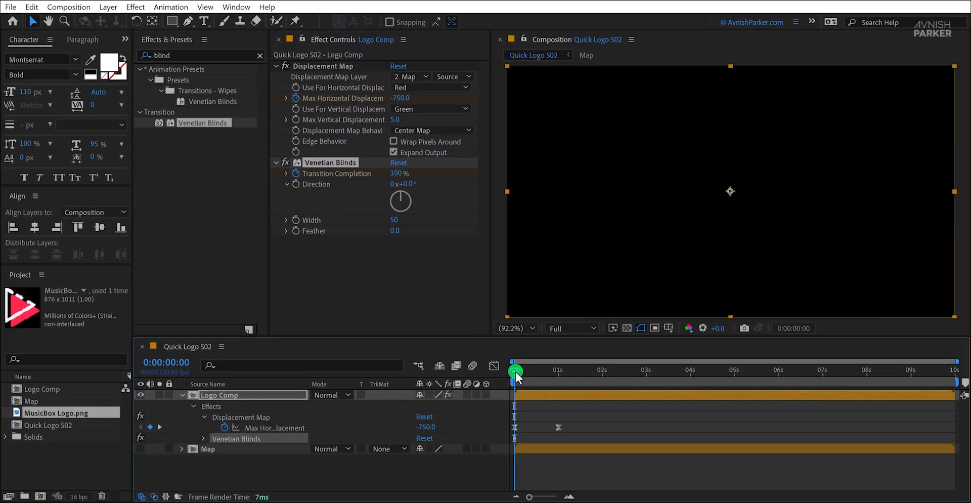
Step: Set the Venetian Blinds Transition Completion to 0% at frame 13 and preview the reveal
left_click_drag(515, 371, 532, 375)
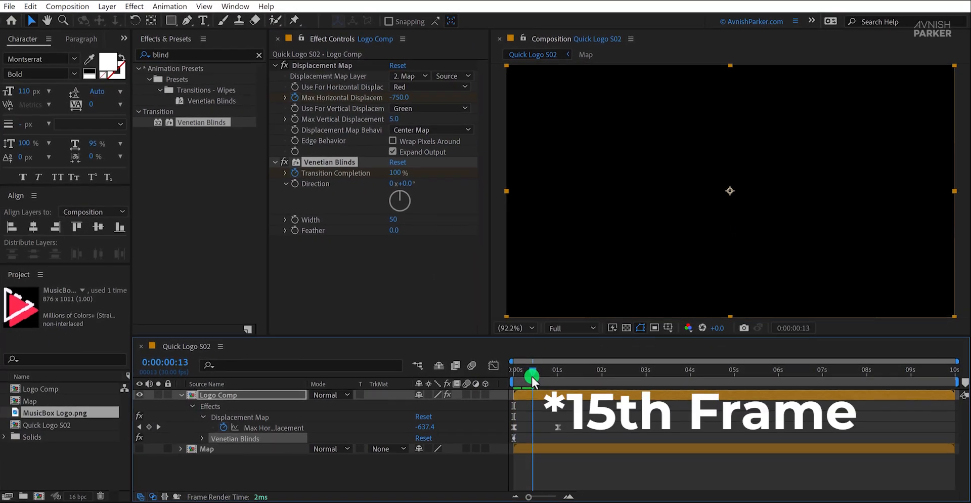
left_click(395, 173)
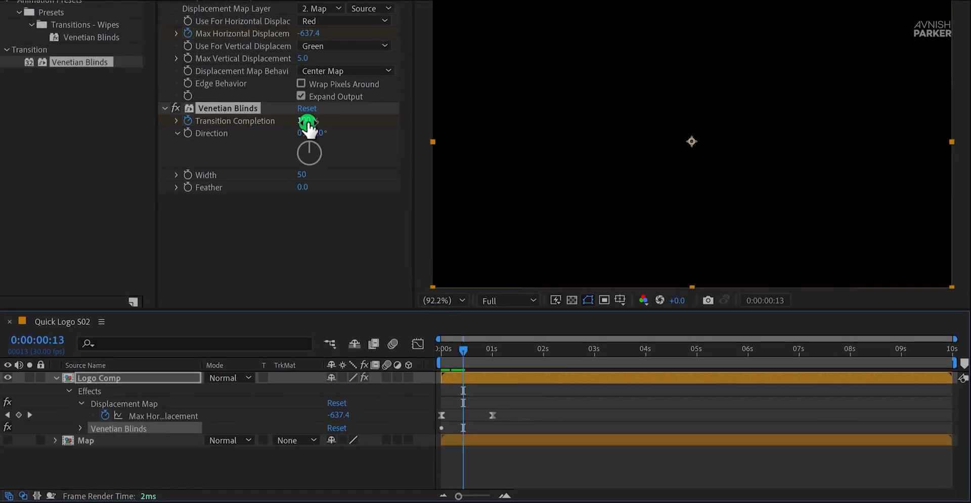
left_click_drag(307, 127, 307, 122)
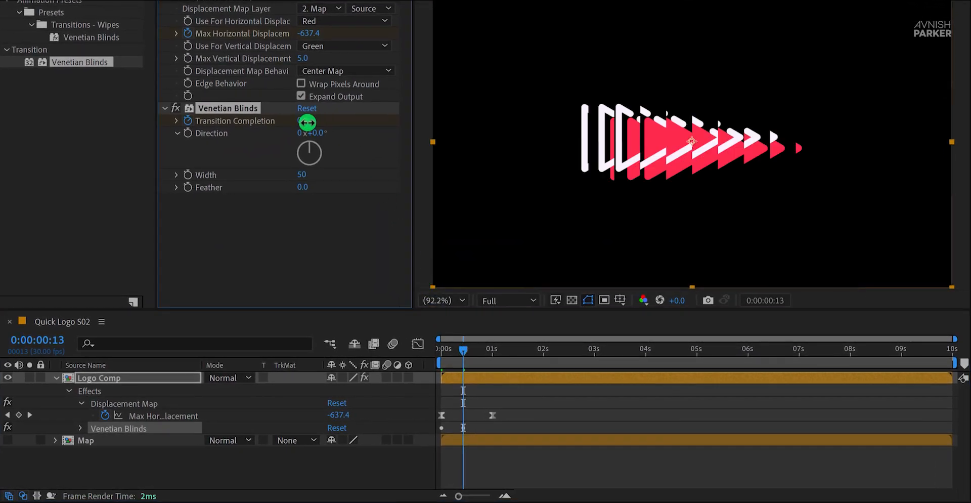
key("space")
key("Return")
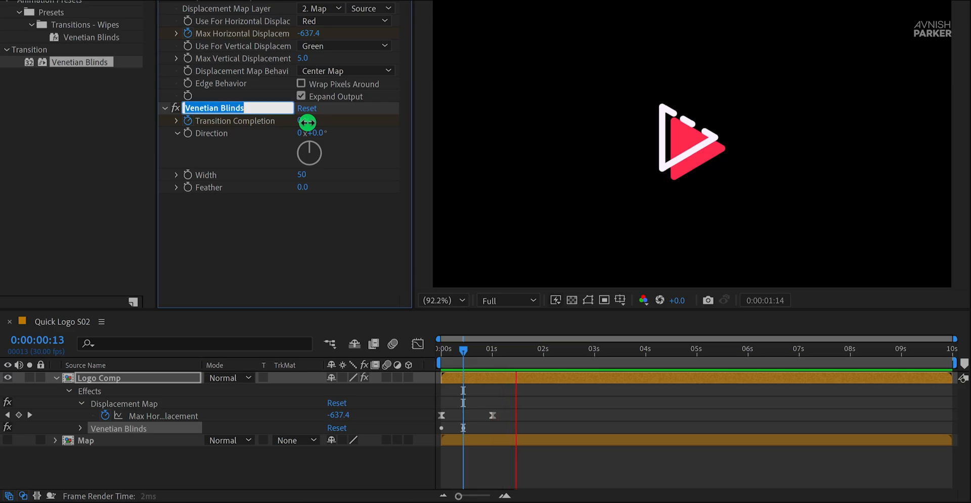
Step: Reveal the animated properties of Logo Comp and apply Easy Ease to both Transition Completion keyframes
mouse_move(463, 350)
left_mouse_down()
mouse_move(448, 353)
mouse_move(470, 360)
left_mouse_up()
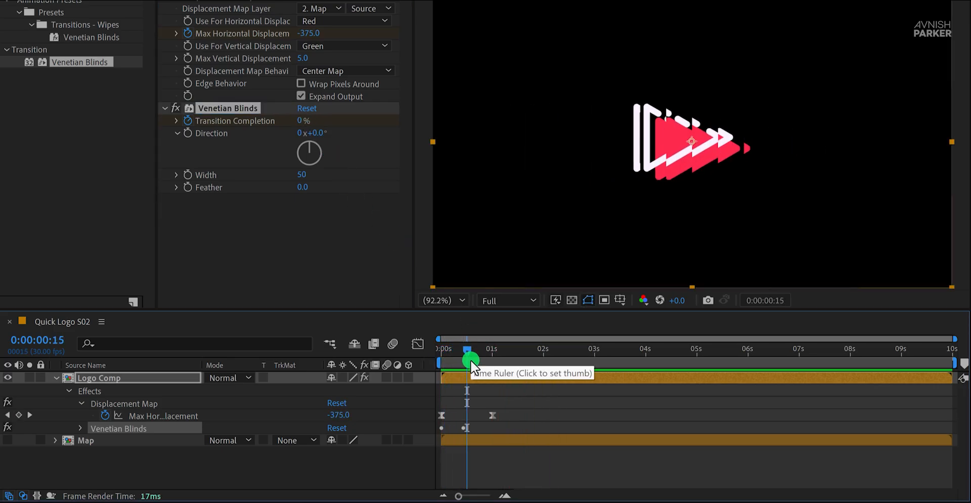
key("u")
key("u")
left_click_drag(476, 422, 433, 435)
key("F9")
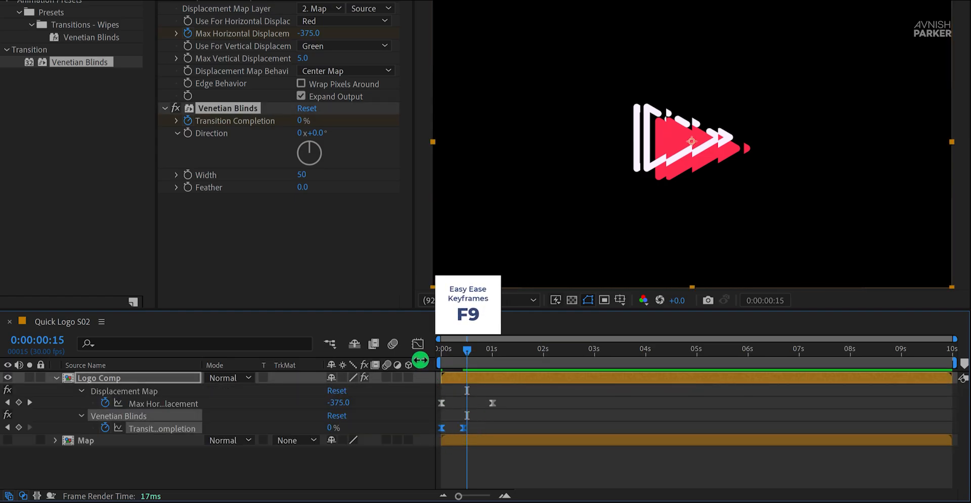
Step: Sharpen the Transition Completion speed curve into a narrow central peak, preview it, and close the Graph Editor
left_click(417, 345)
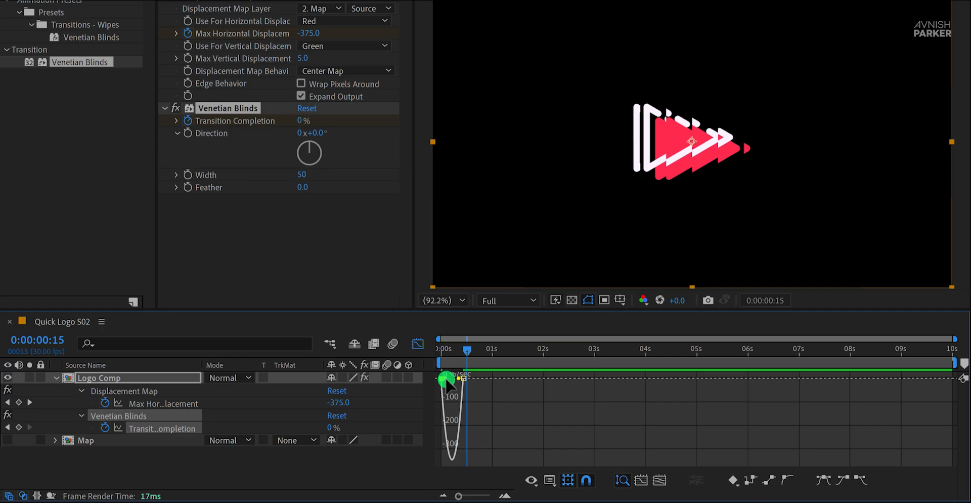
mouse_move(446, 379)
left_mouse_down()
mouse_move(460, 381)
mouse_move(447, 377)
left_mouse_up()
key("space")
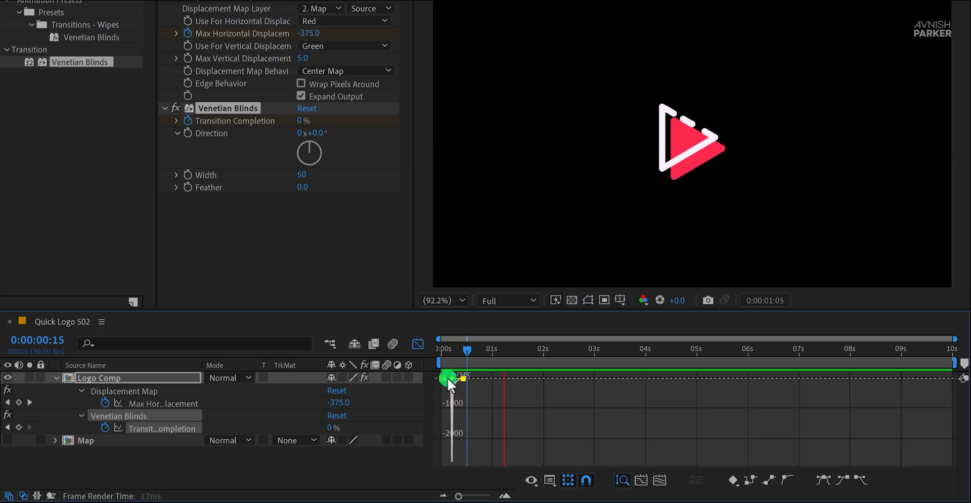
left_click(426, 346)
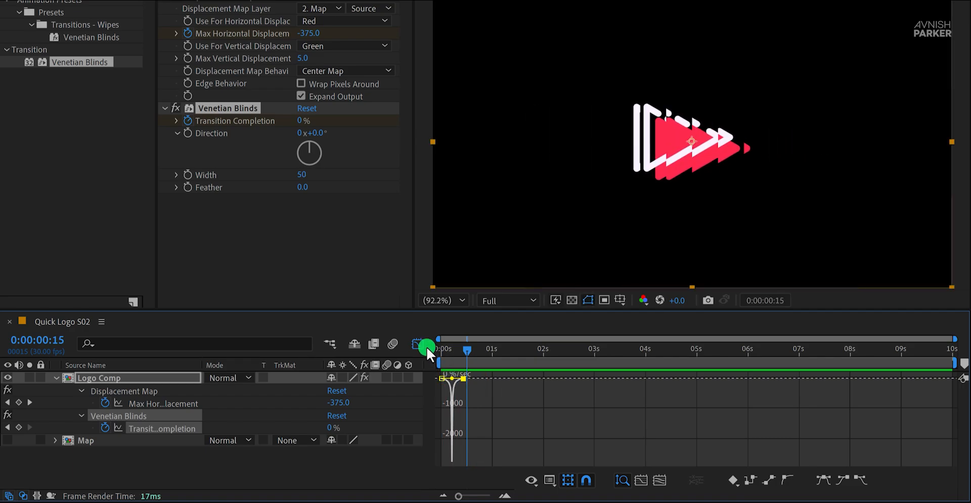
left_click(420, 344)
Step: Move the second Transition Completion keyframe to frame 22 and preview the logo animation
left_click(469, 421)
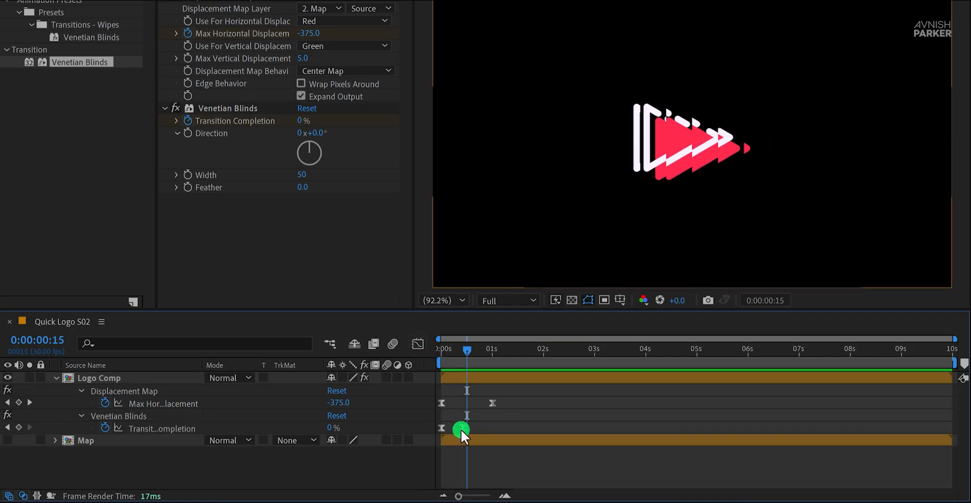
left_click_drag(462, 428, 476, 430)
key("space")
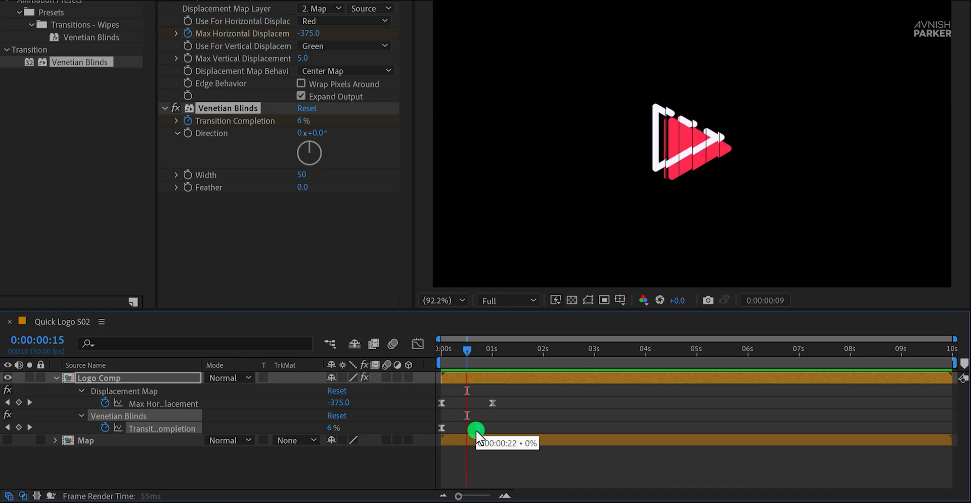
key("space")
key("space")
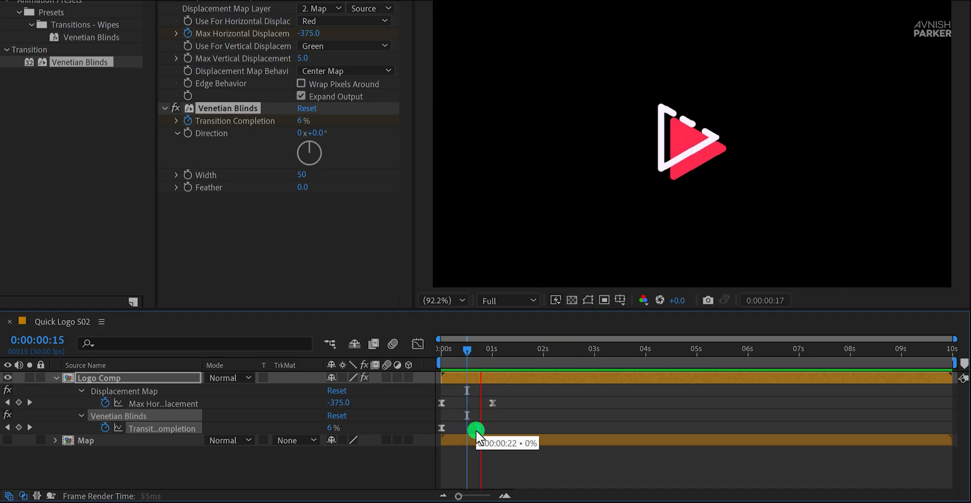
key("space")
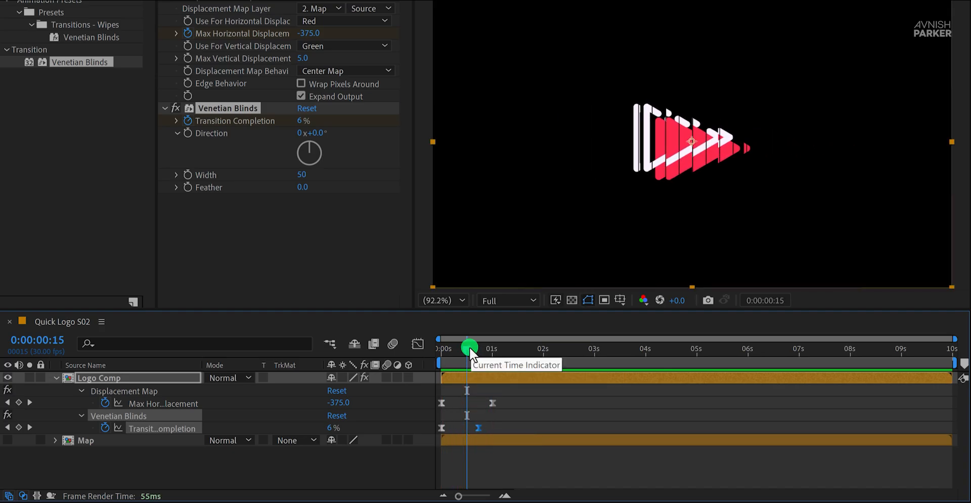
Step: Add a Scale keyframe at 100% to Logo Comp at frame 13
left_click_drag(470, 349, 467, 349)
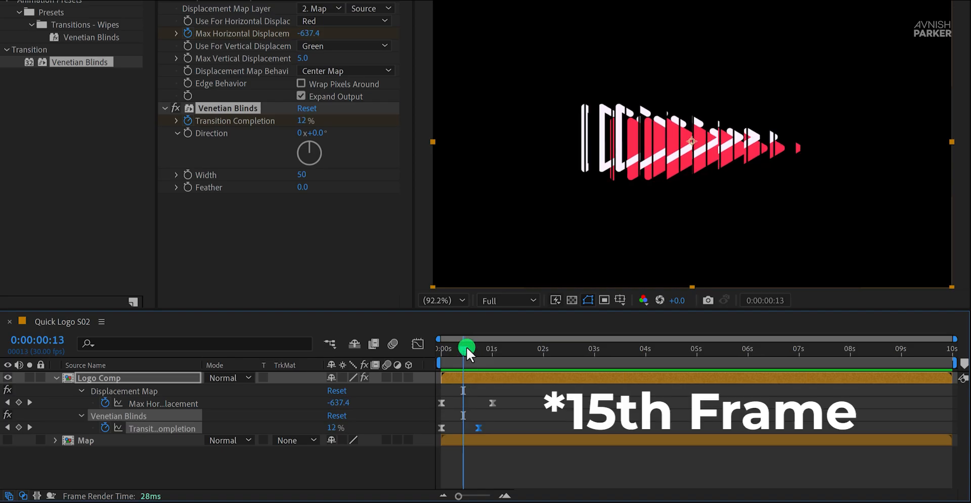
left_click(307, 406)
left_click(177, 378)
key("s")
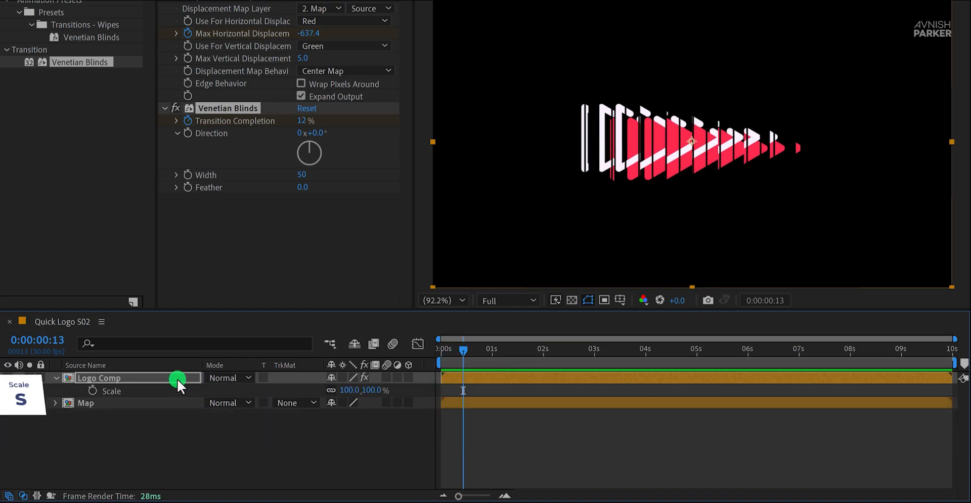
left_click(93, 390)
Step: Unlink the Scale dimensions of Logo Comp and set its vertical scale to 500% at frame 0
left_click_drag(465, 350, 432, 351)
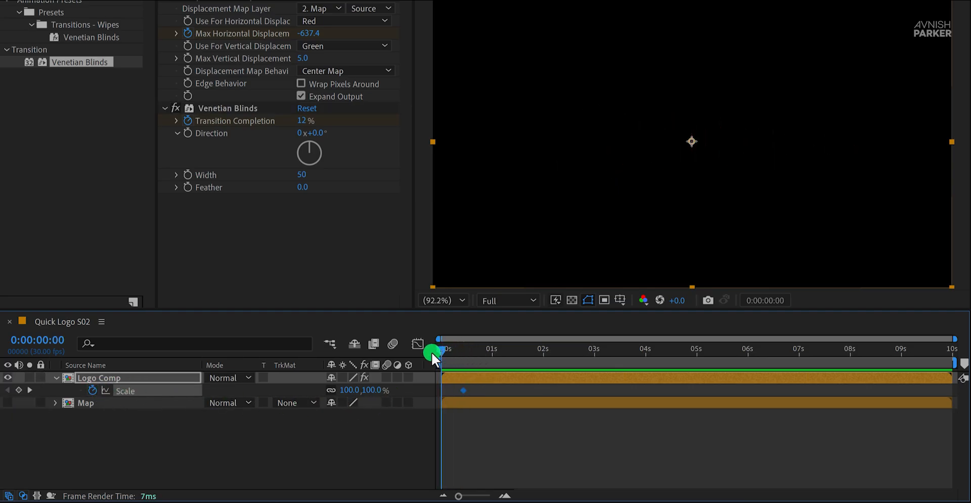
left_click(333, 390)
left_click(375, 390)
type("500")
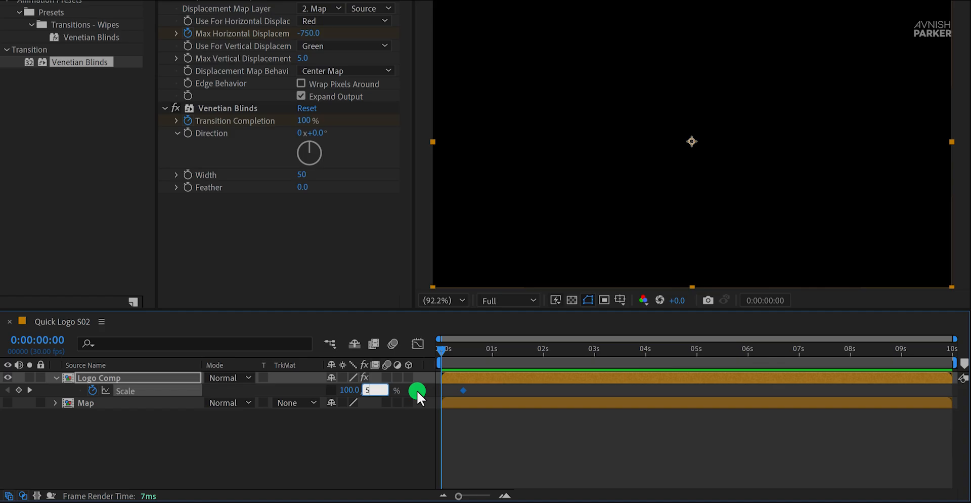
key("Return")
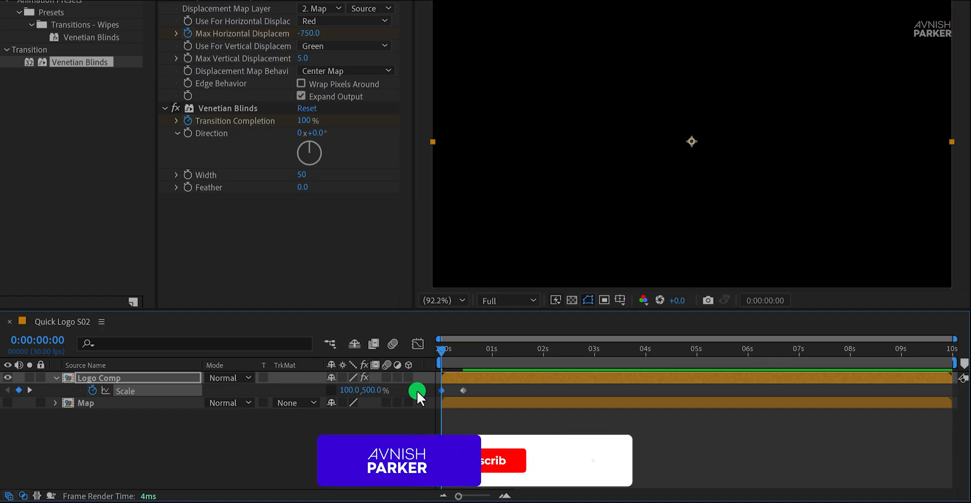
Step: Apply Easy Ease to both Scale keyframes and show their speed curve in the Graph Editor
left_click_drag(474, 387, 426, 394)
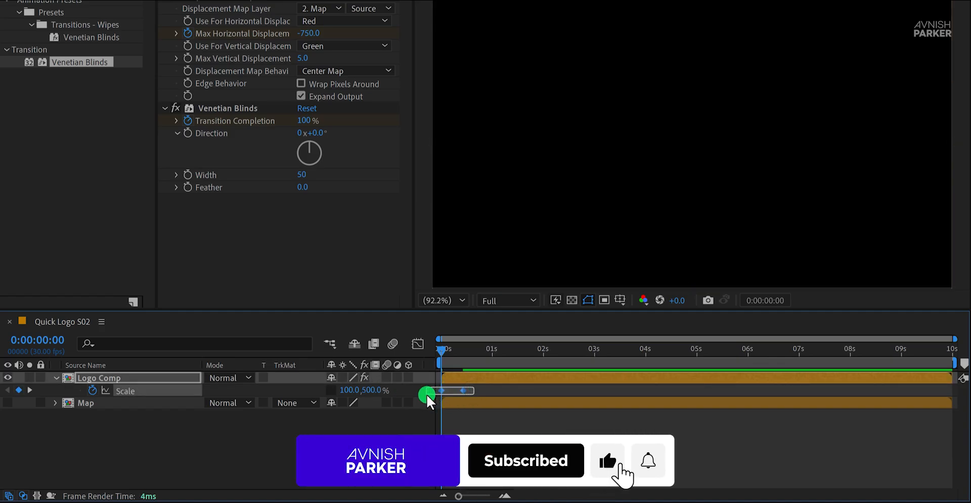
key("F9")
left_click(418, 344)
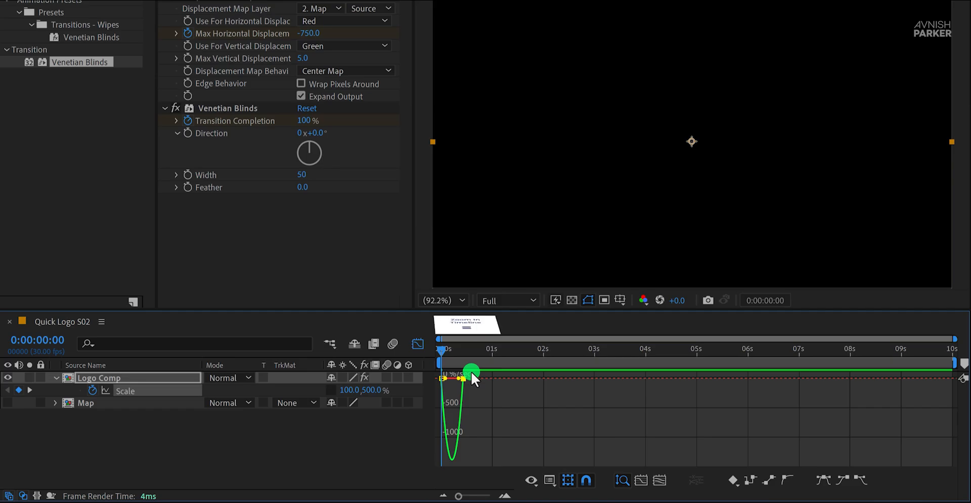
Step: Sharpen the Scale speed curve into a narrow central peak by extending both keyframe influences, preview it, and close the Graph Editor
key("=")
key("=")
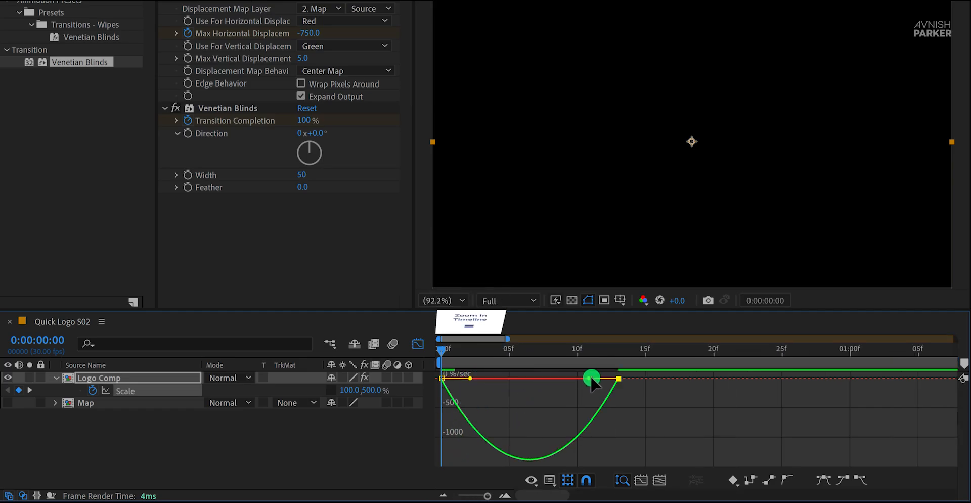
left_click_drag(590, 378, 477, 390)
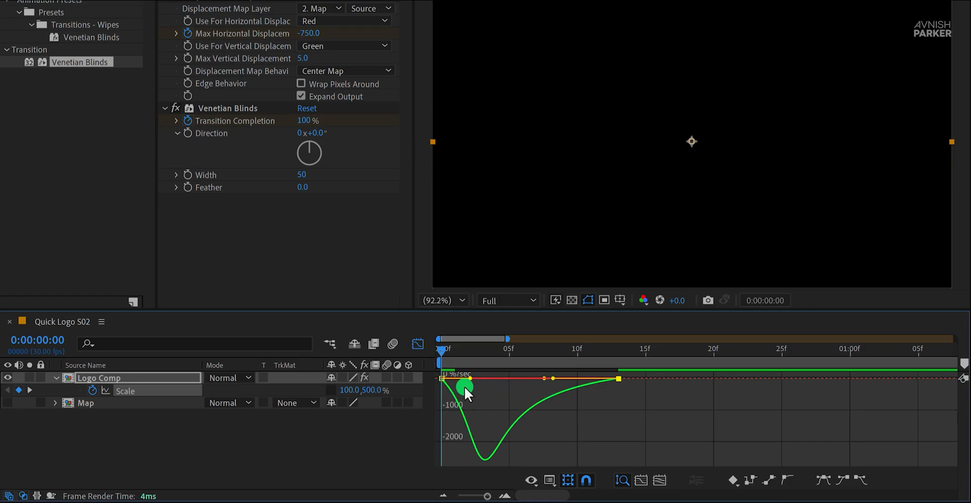
left_click(427, 372)
left_click(464, 382)
left_click_drag(473, 378, 508, 378)
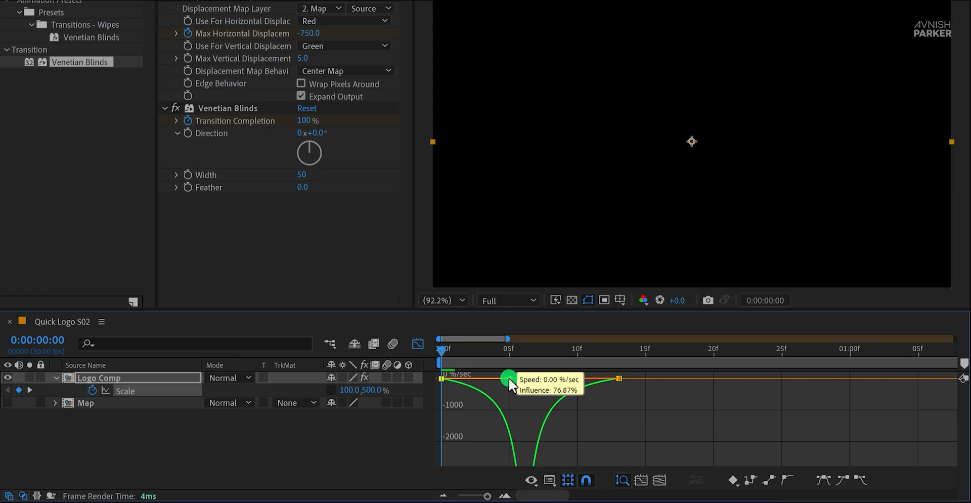
key("space")
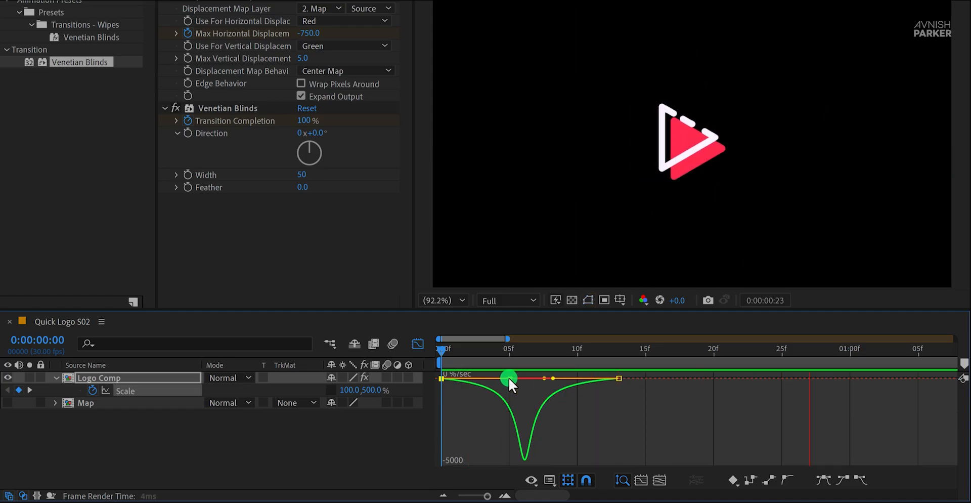
key("space")
key("space")
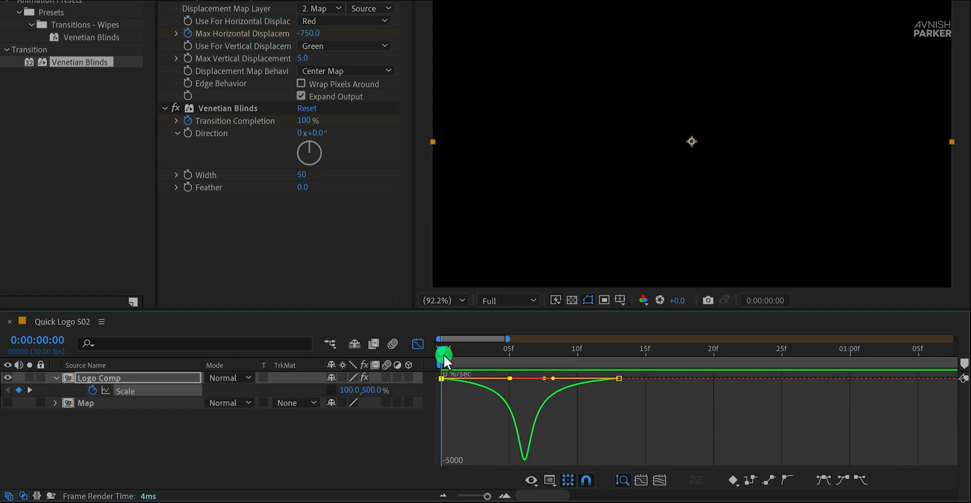
left_click(423, 345)
Step: Reveal all keyframed properties of Logo Comp, move the second Scale keyframe to frame 22, and preview the animation
left_click(509, 416)
key("u")
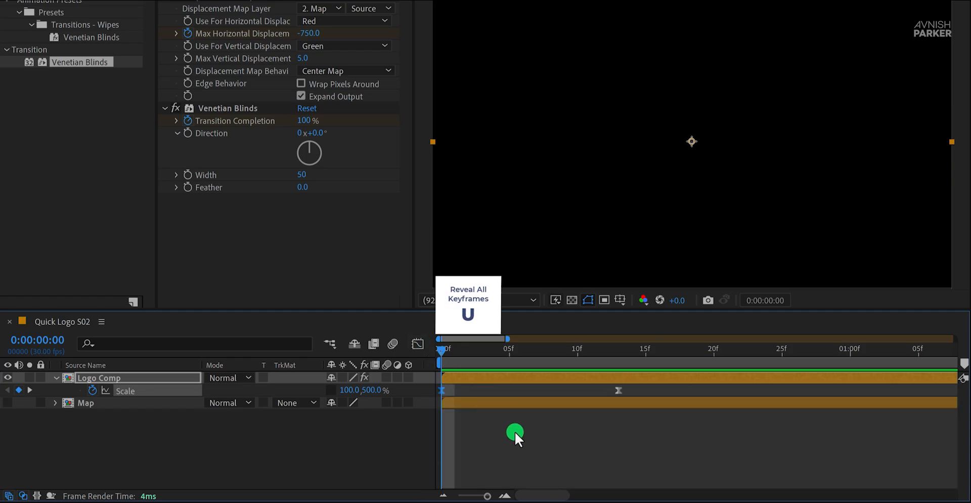
key("minus")
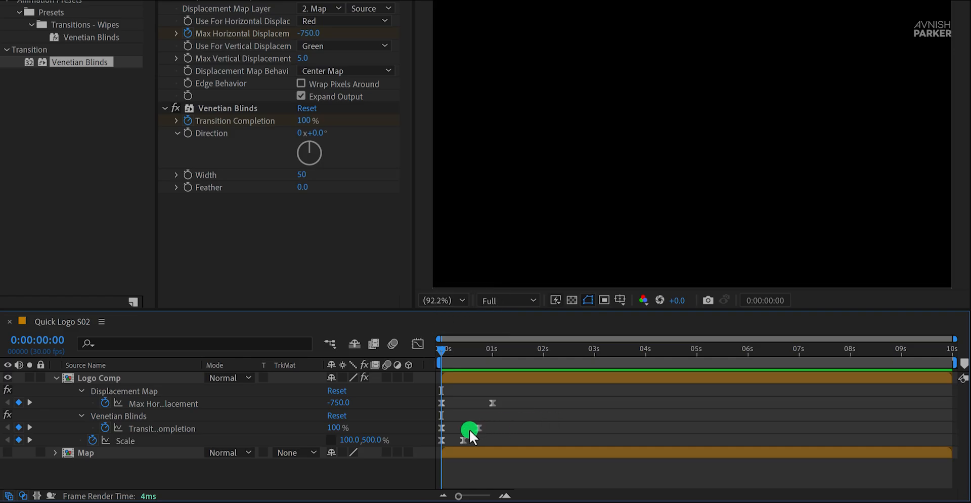
left_click_drag(463, 440, 479, 444)
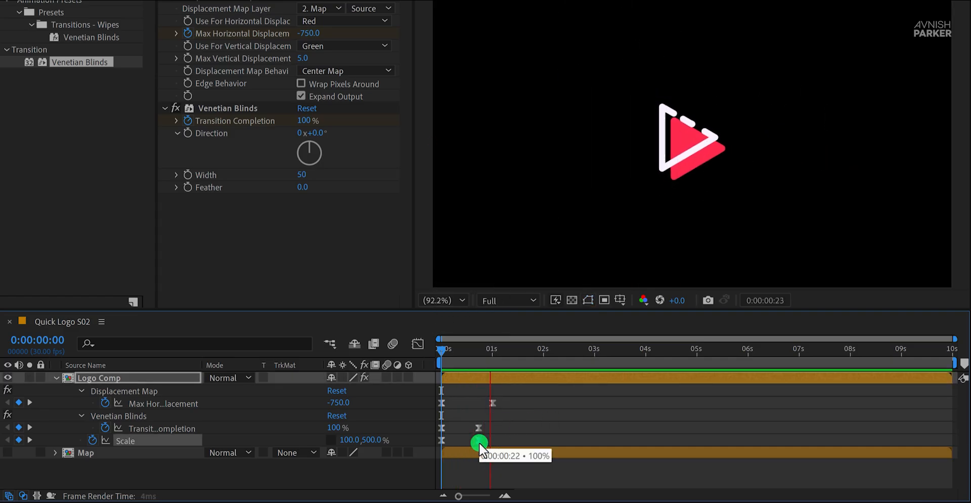
key("space")
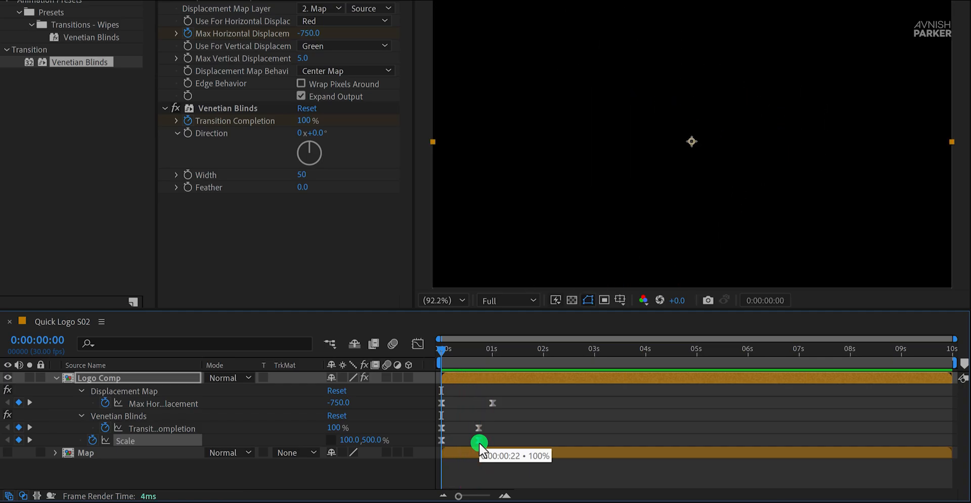
Step: Move the second Transition Completion keyframe slightly later, to just before the 1-second mark, and preview the reveal
left_click_drag(479, 427, 511, 424)
key("space")
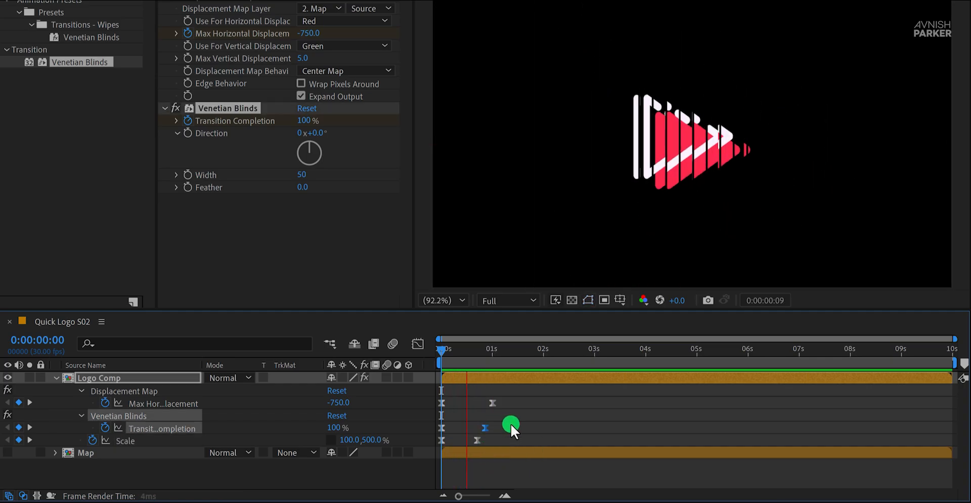
key("space")
Step: Add a Scale keyframe at 0:00:01:14, then relink the Scale dimensions and set them to 82% at 0:00:02:00
left_click_drag(514, 346, 518, 354)
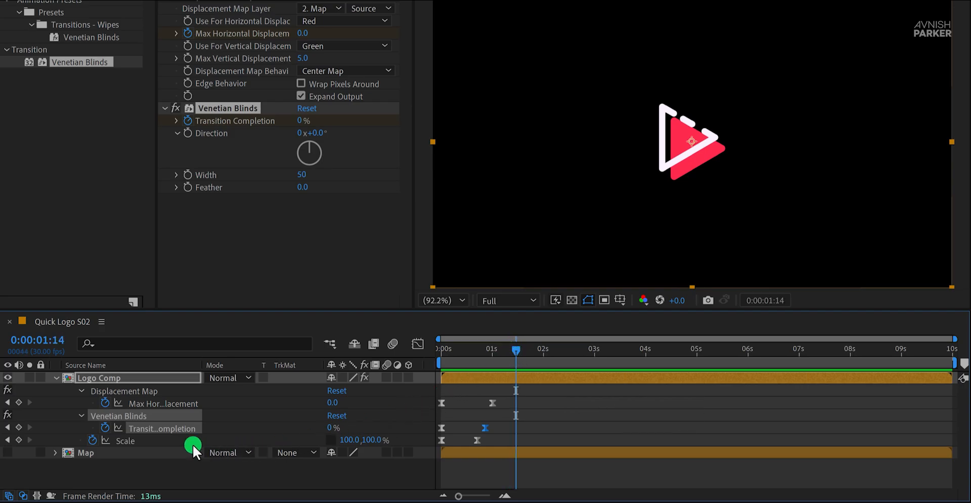
left_click(19, 439)
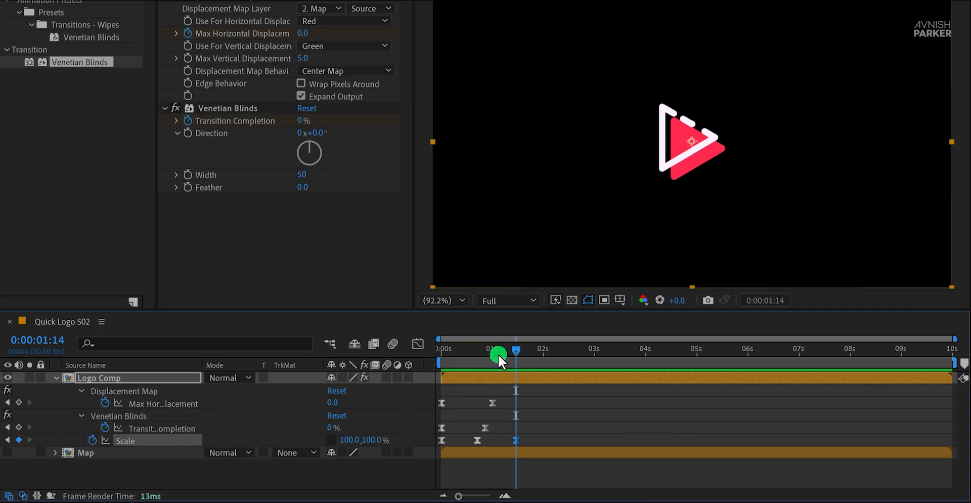
left_click_drag(515, 348, 543, 363)
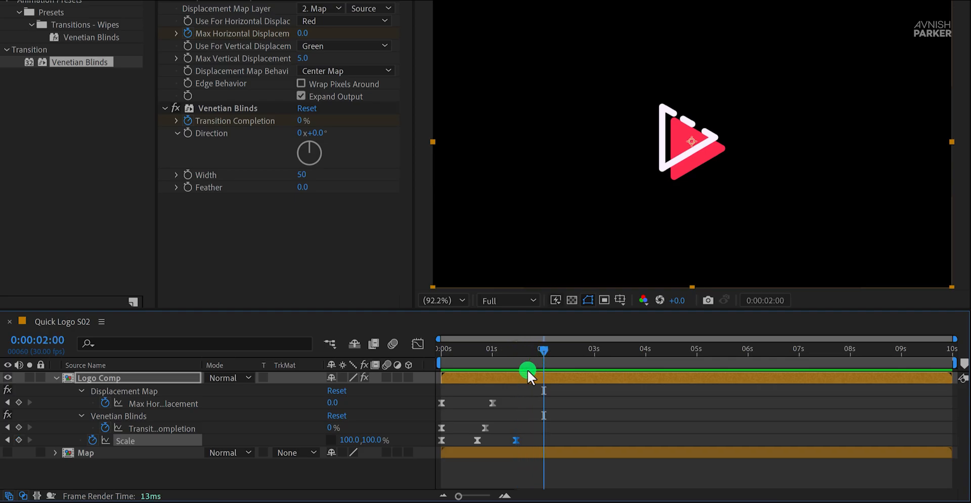
left_click(370, 440)
left_click(331, 439)
left_click_drag(371, 441, 361, 445)
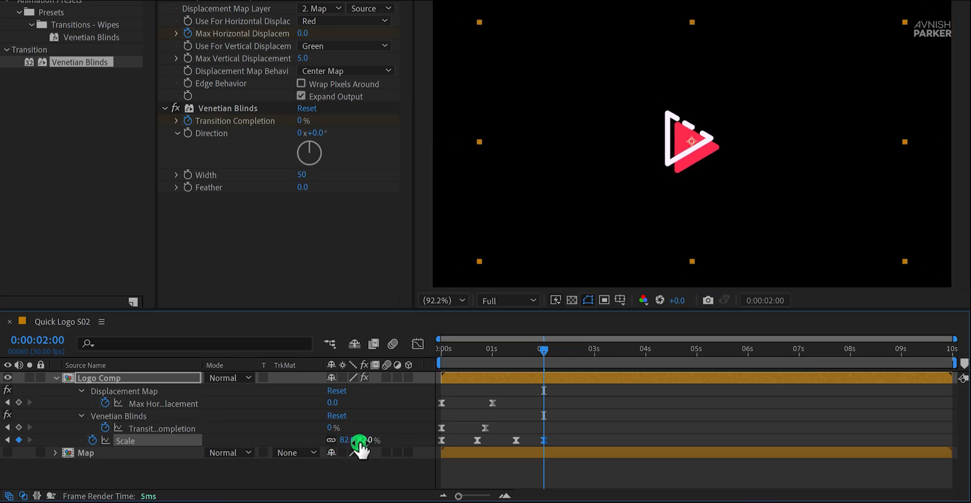
Step: Adjust the easing between the last two Scale keyframes in the Graph Editor, close it, and preview the scale-down
left_click(418, 344)
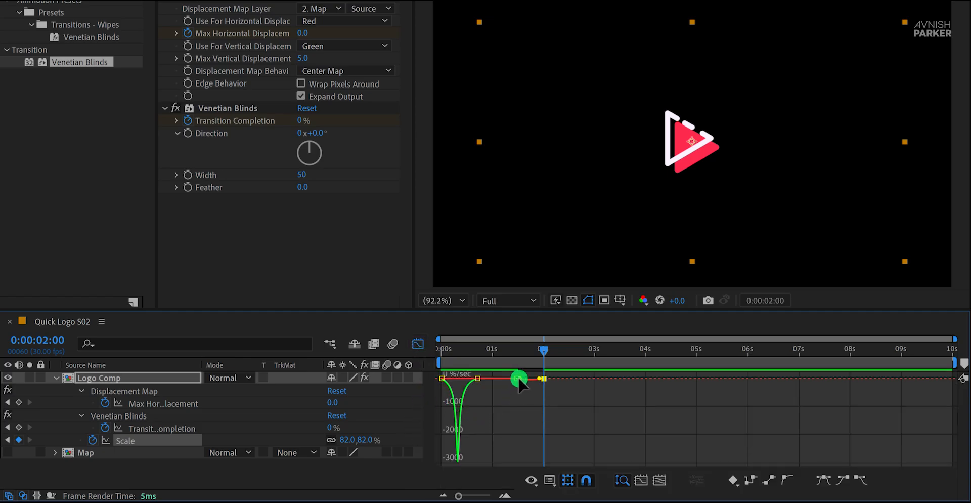
left_click_drag(520, 378, 527, 378)
left_click(460, 380)
left_click(419, 343)
left_click(523, 411)
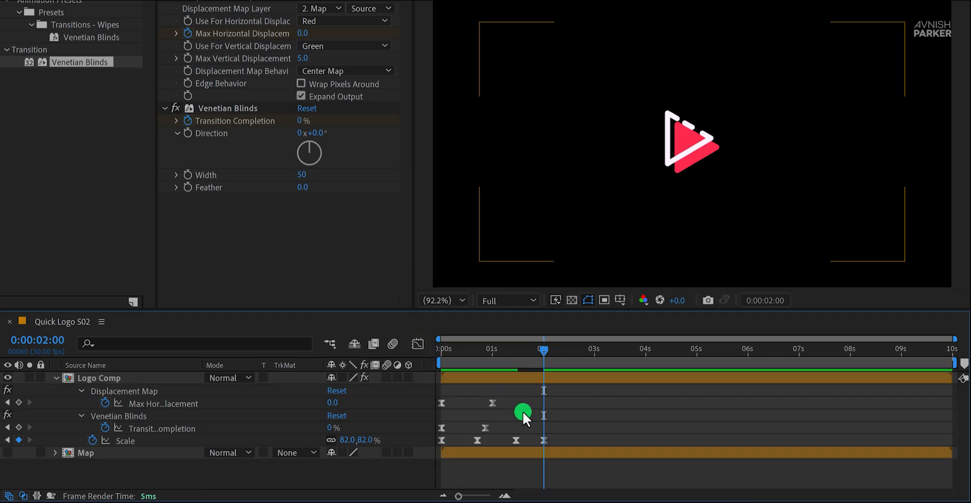
key("space")
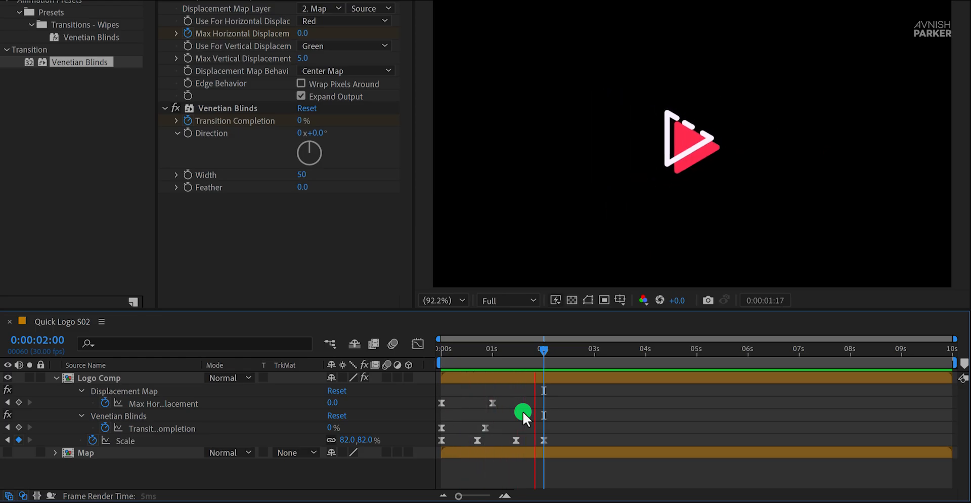
key("space")
Step: Move the third Scale keyframe to frame 27 and the last one slightly before 2 seconds, and preview the animation
left_click_drag(556, 433, 486, 440)
key("space")
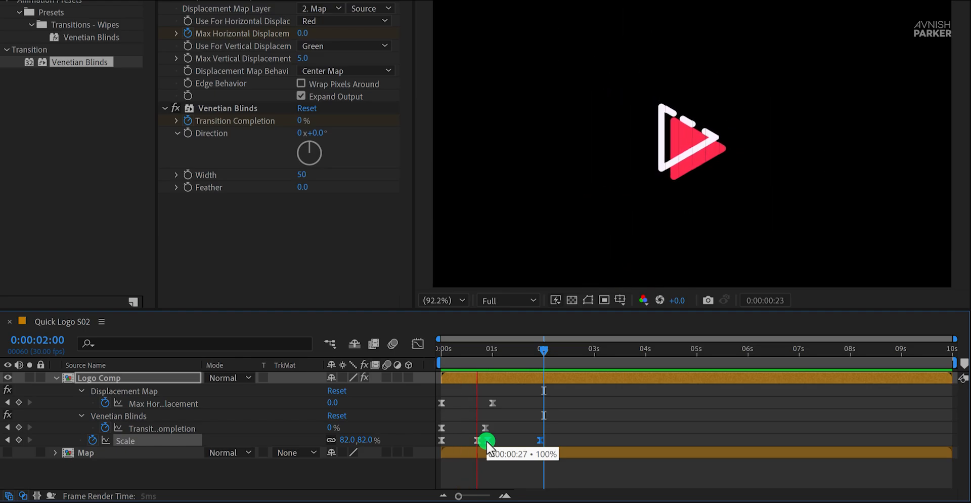
key("space")
key("space")
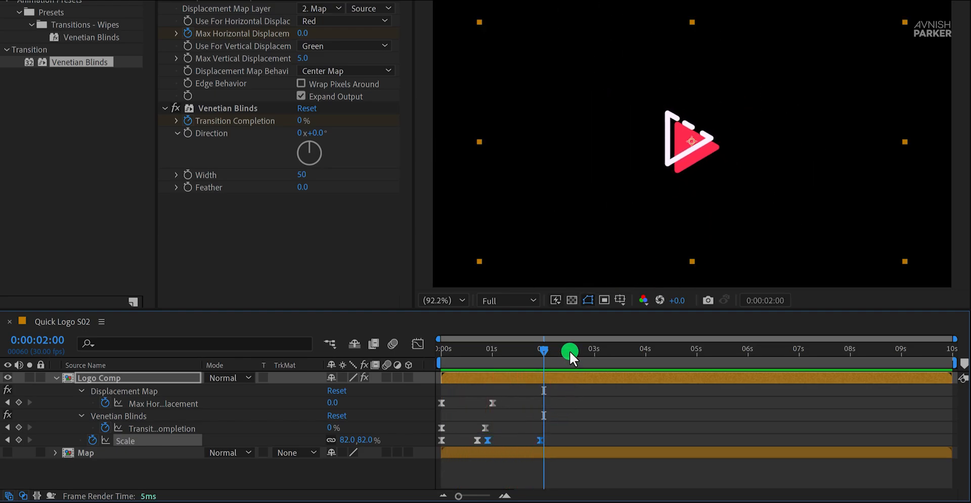
Step: Set the end of the work area at 0:00:03:00 and deselect the layer
left_click_drag(570, 351, 594, 360)
key("n")
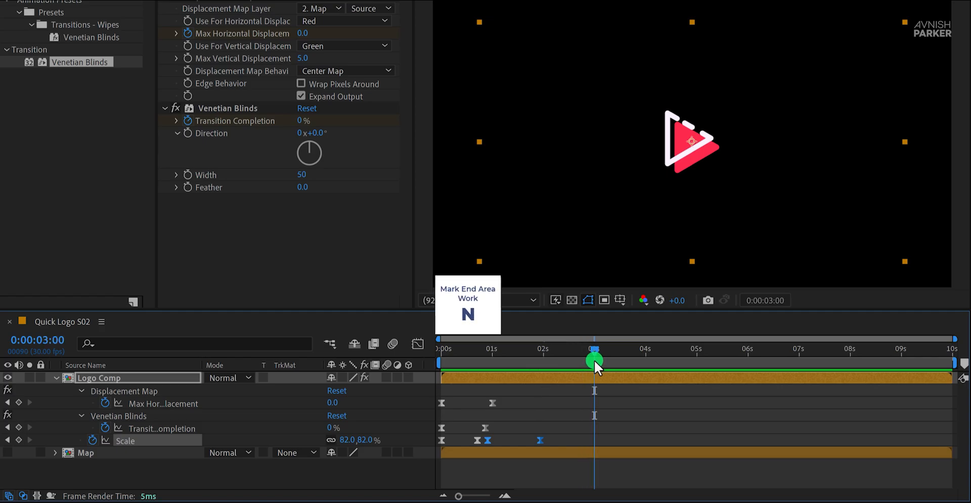
key("n")
left_click(612, 471)
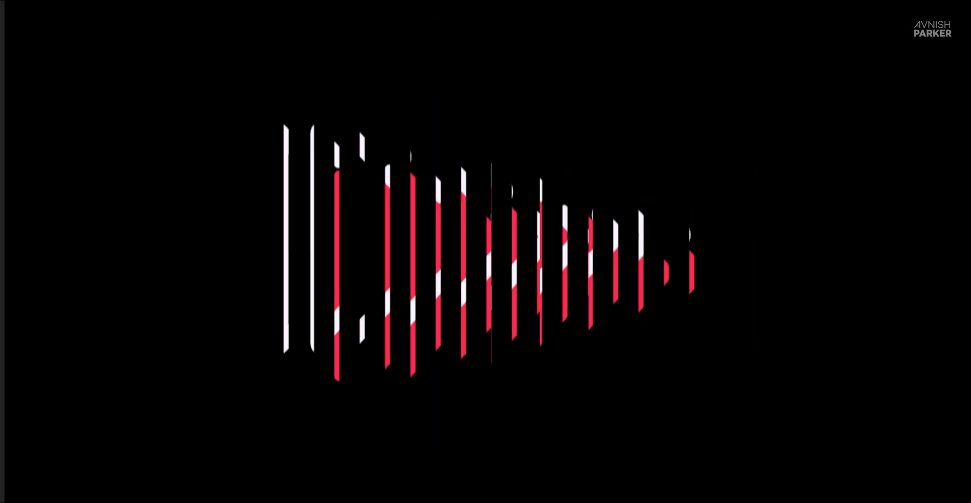